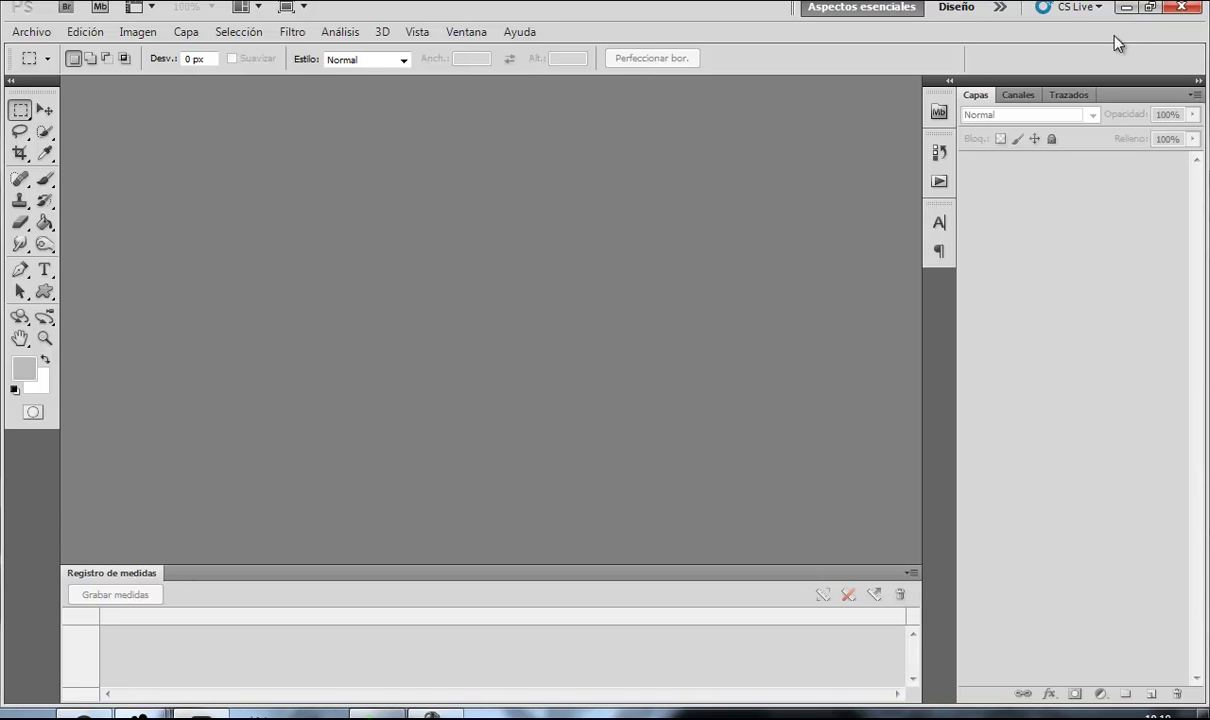
- Open bannertaringa.psd from the desktop in Photoshop, accepting the profile warning
left_click(1126, 9)
left_click(114, 379)
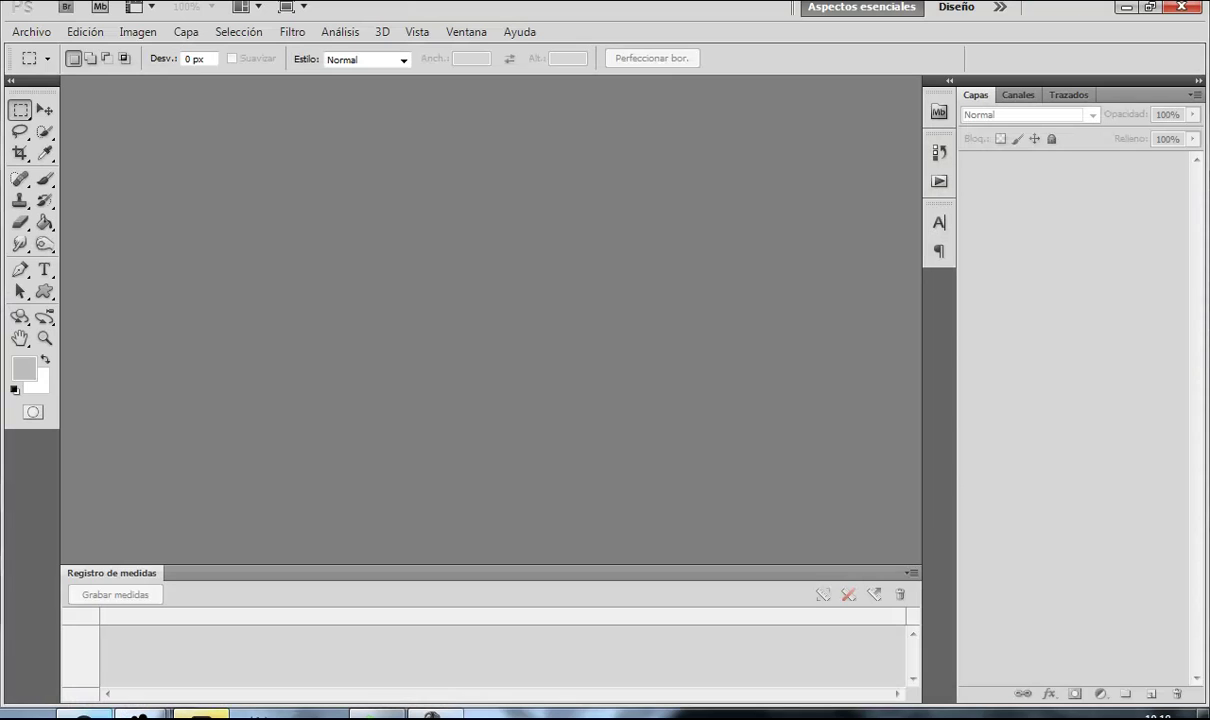
left_click_drag(110, 707, 169, 373)
left_click(672, 377)
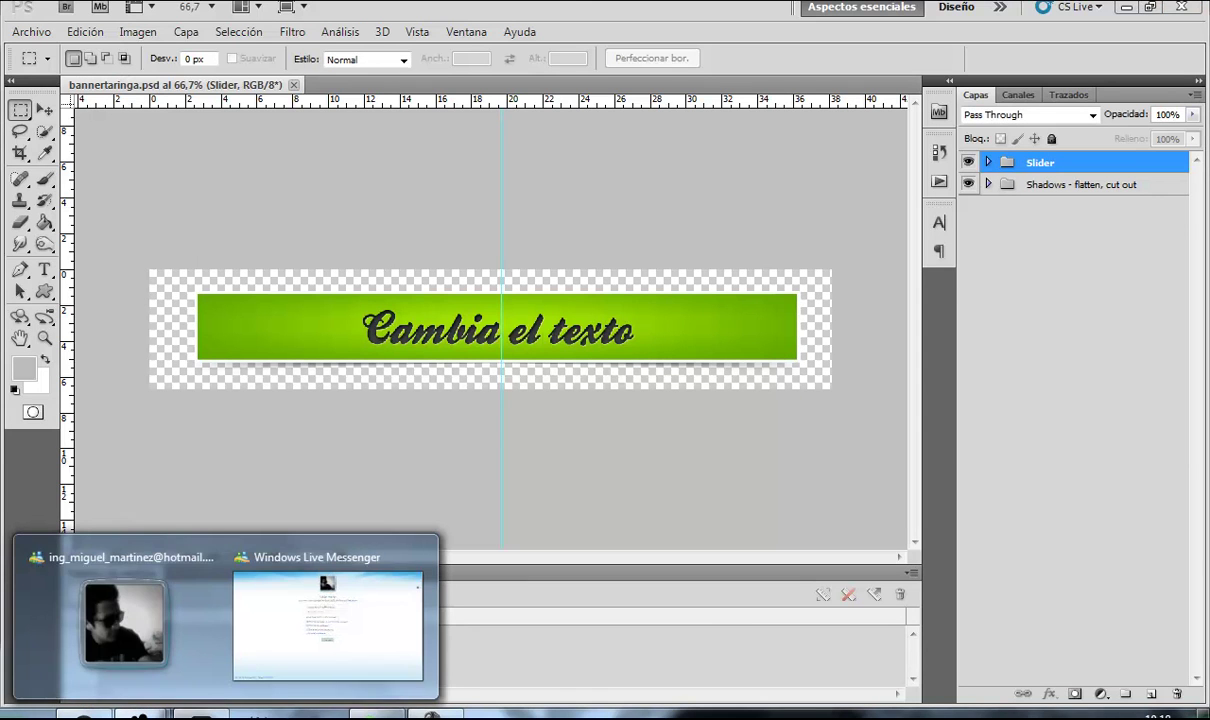
- Bring the browser forward and load google.com.co
left_click(135, 625)
left_click(302, 30)
type("google.com.co")
key("Return")
- Search Google for 'official psd' and open the officialpsds.com site
left_click(330, 6)
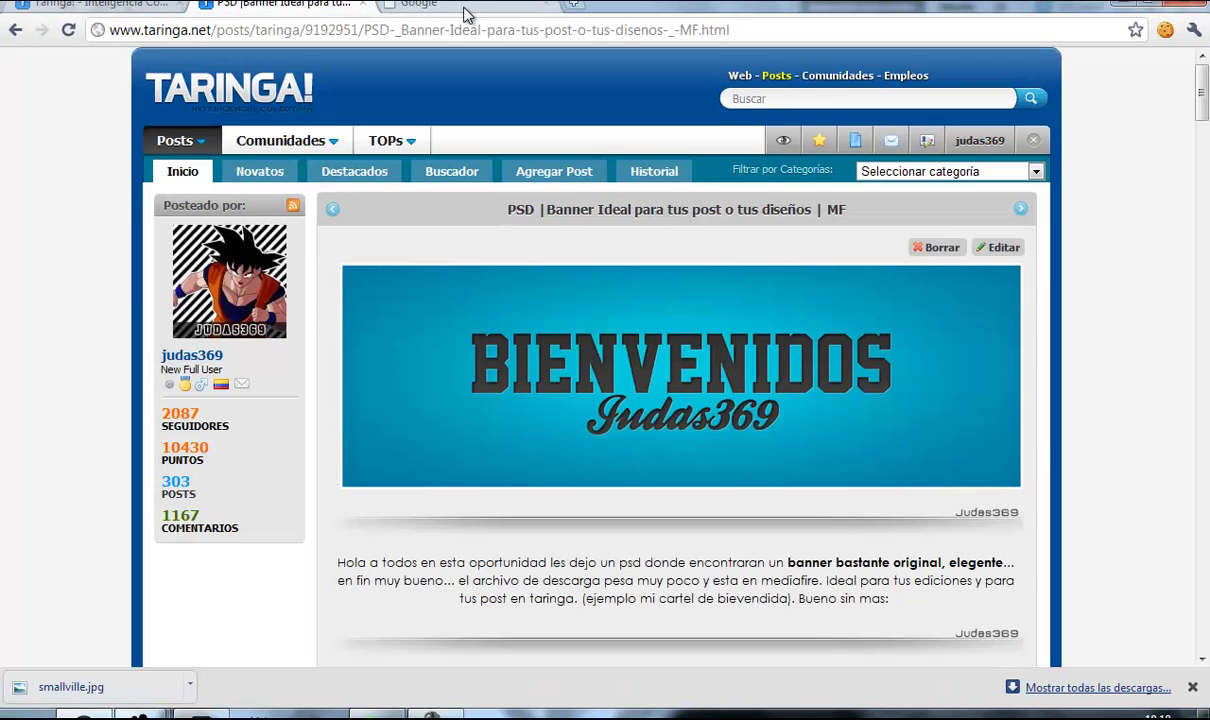
left_click(458, 12)
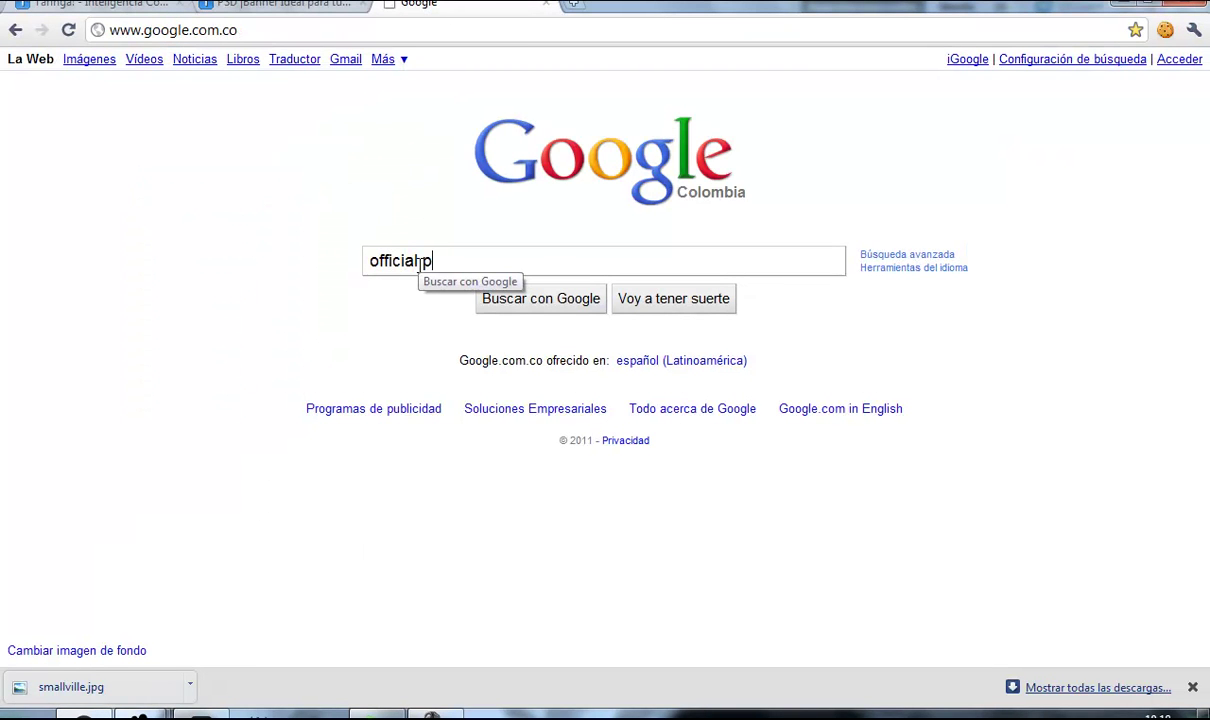
type("sd")
key("Return")
left_click(424, 172)
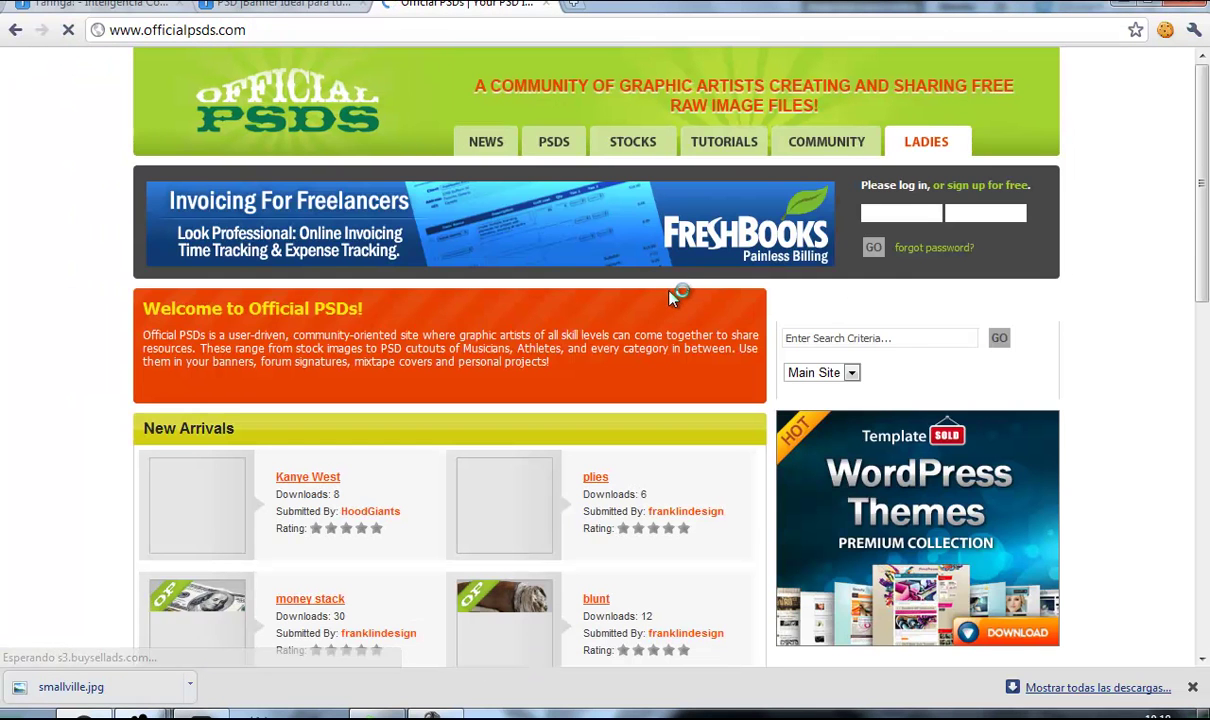
- Search Official PSDs for 'goku' and open the Super Saiyan Goku PSD page
left_click(824, 338)
type("g")
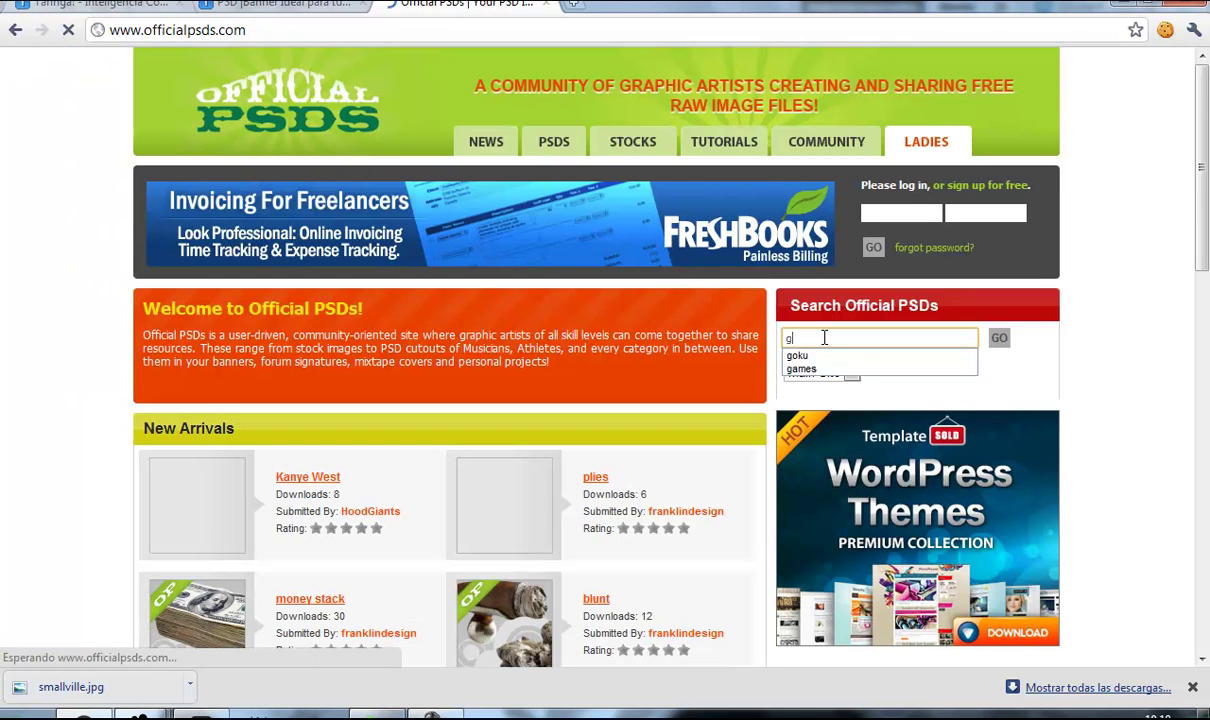
type("oku")
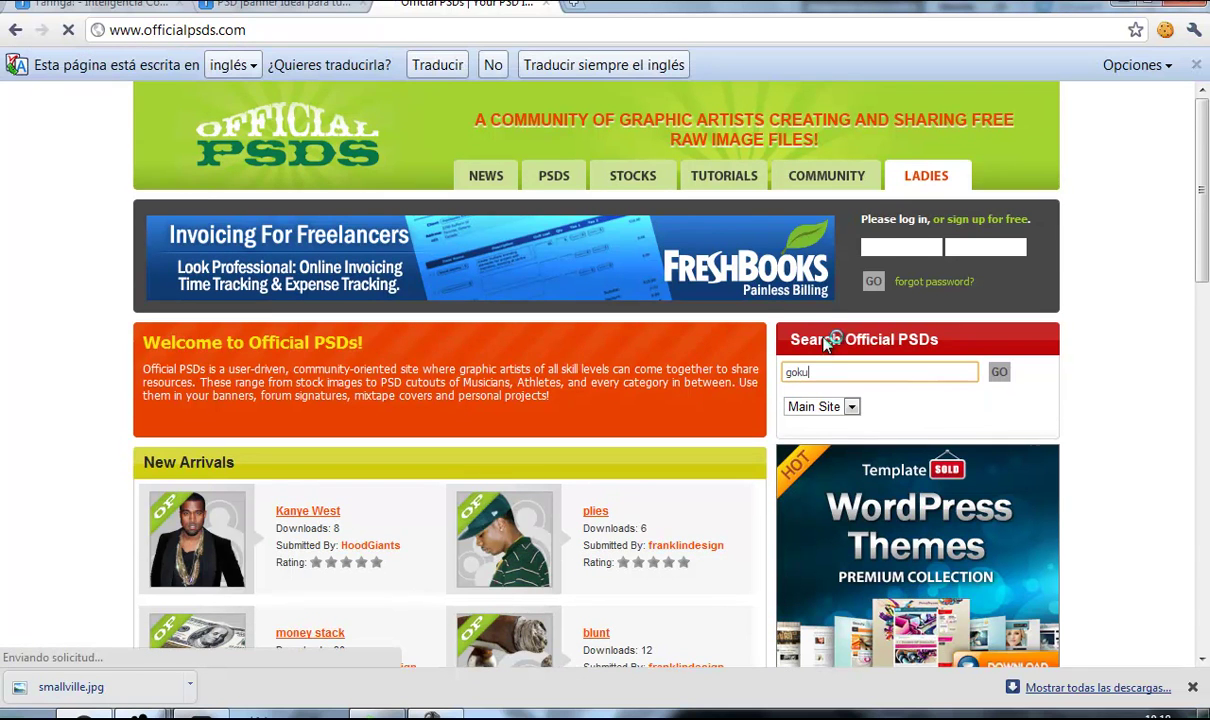
key("Return")
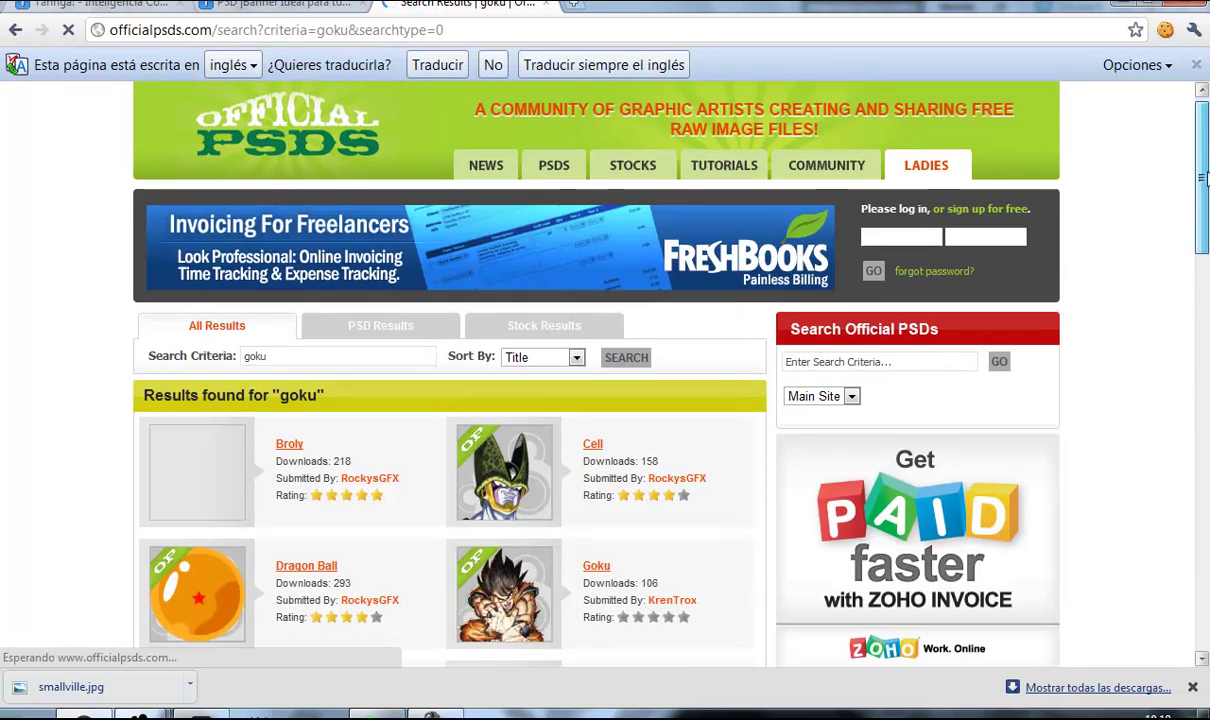
left_click_drag(1204, 176, 1202, 430)
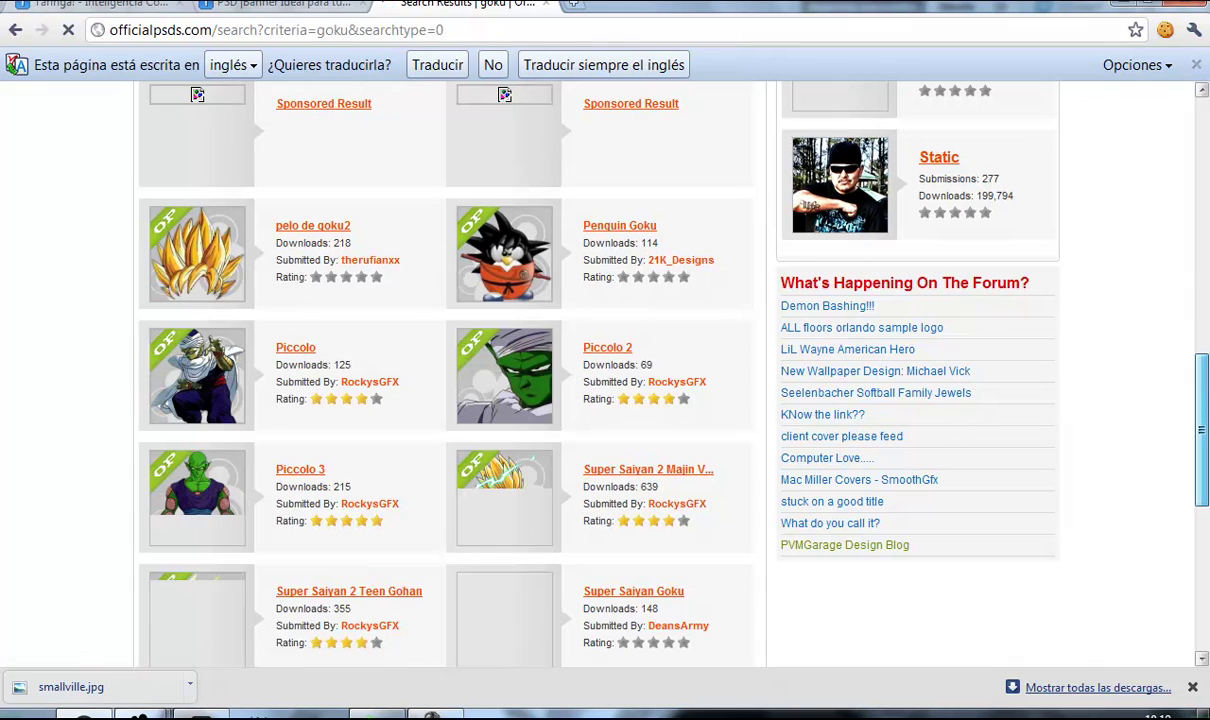
scroll(660, 455, "down", 1)
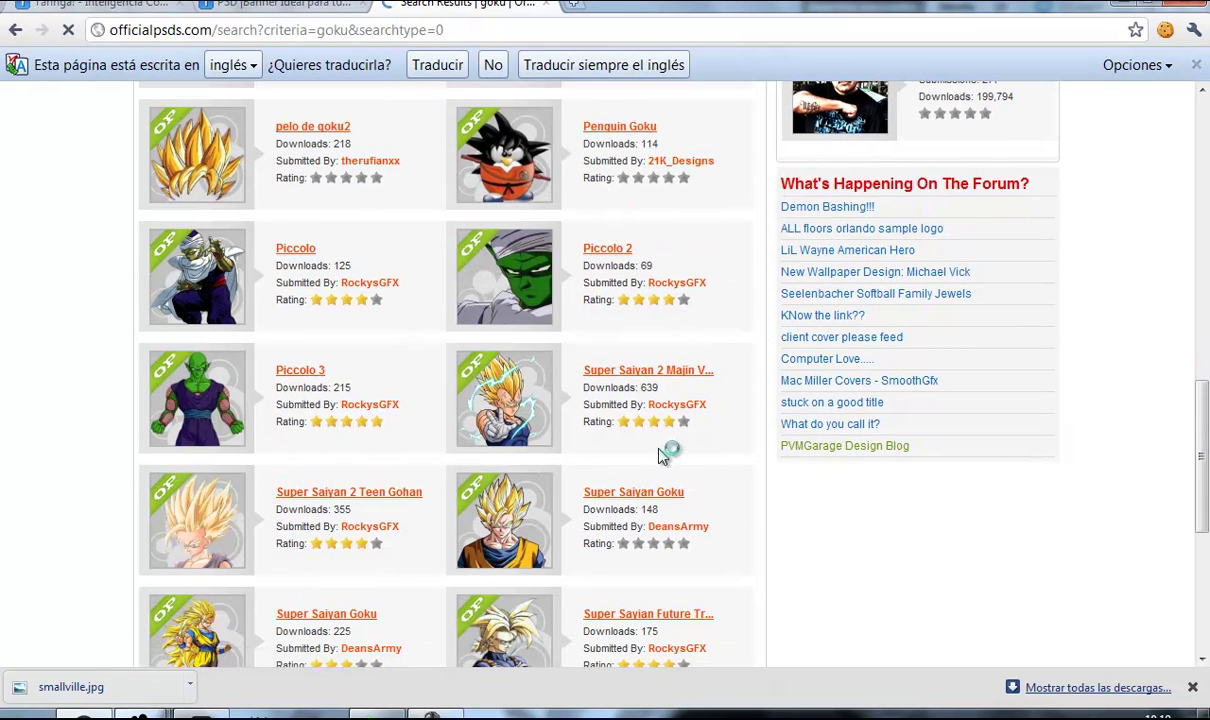
left_click(615, 492)
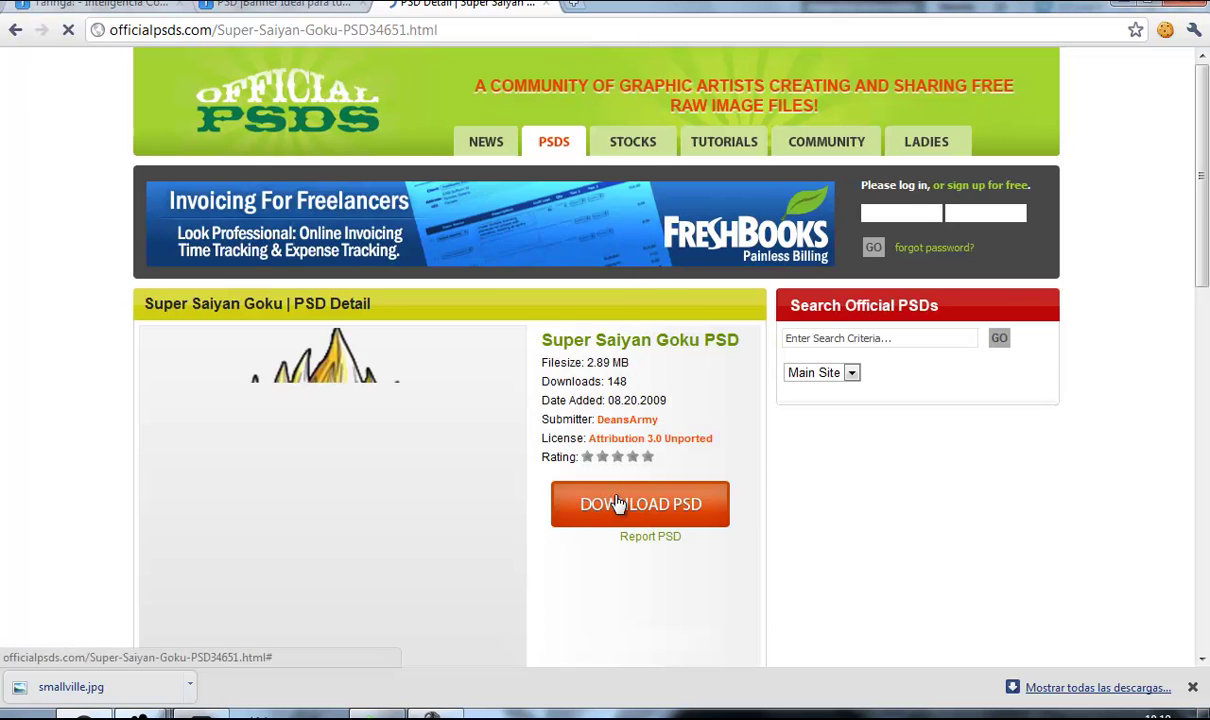
- Download the Super Saiyan Goku PSD zip (2.3 MB) and open the finished download
left_click(618, 503)
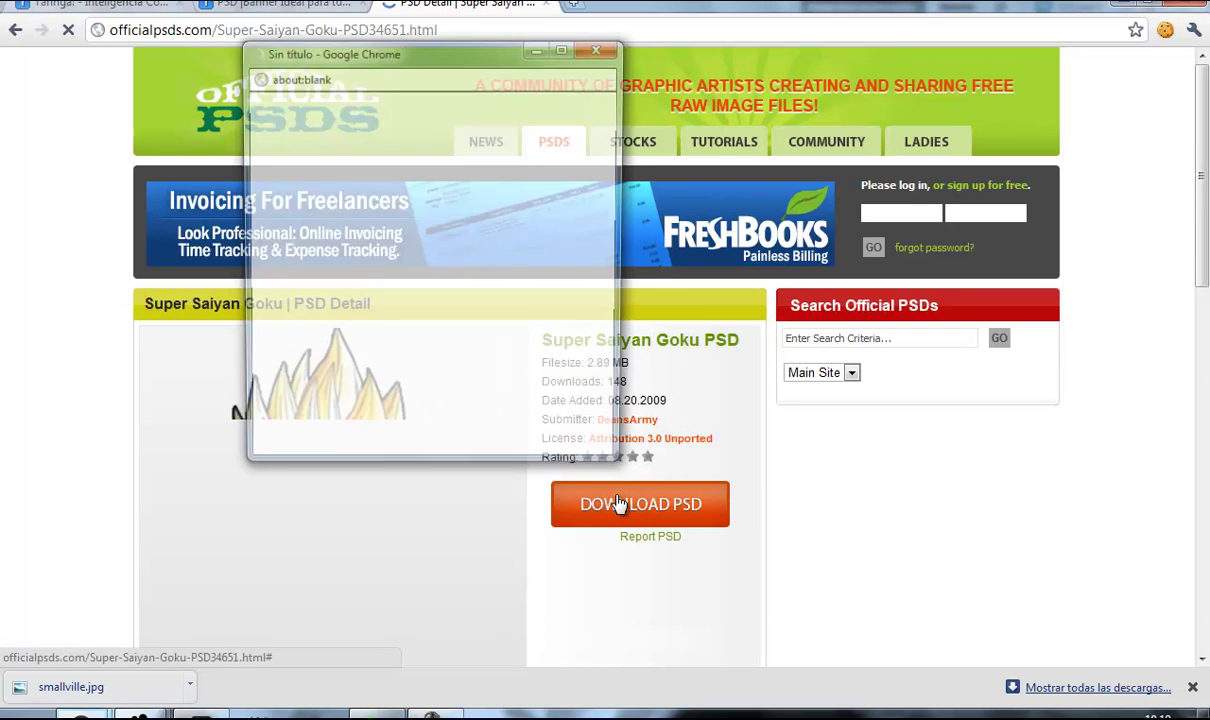
double_click(540, 55)
left_click(585, 345)
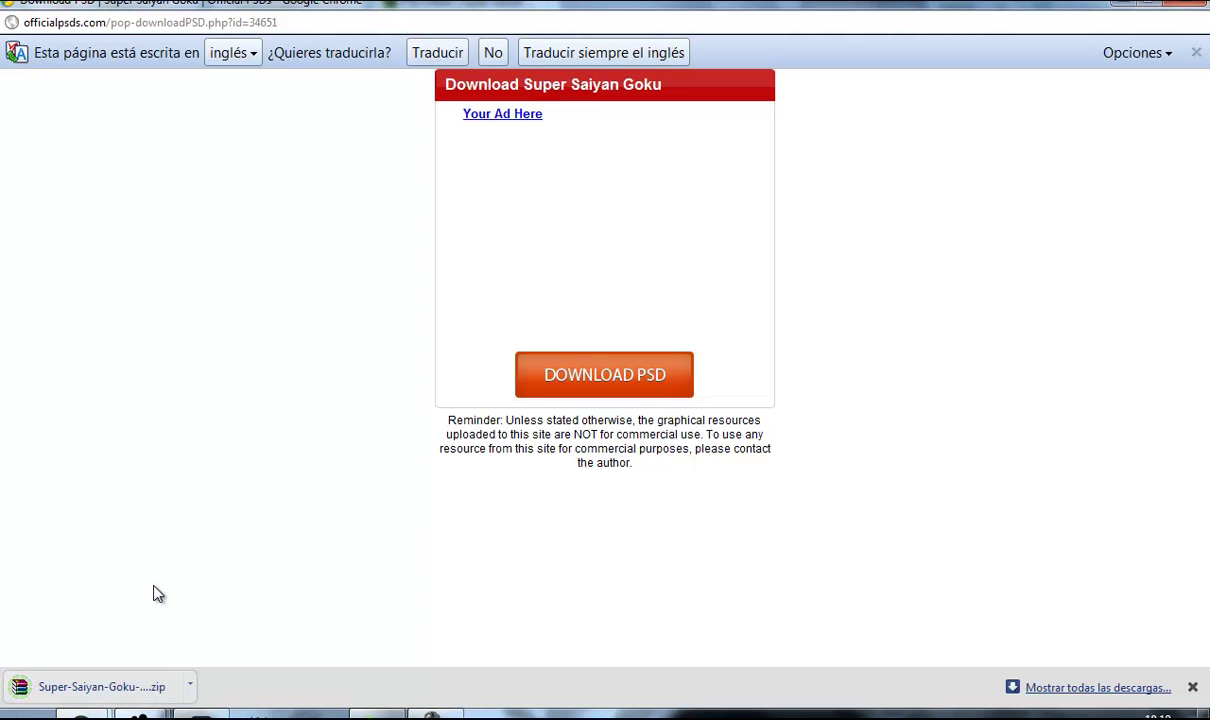
left_click(105, 687)
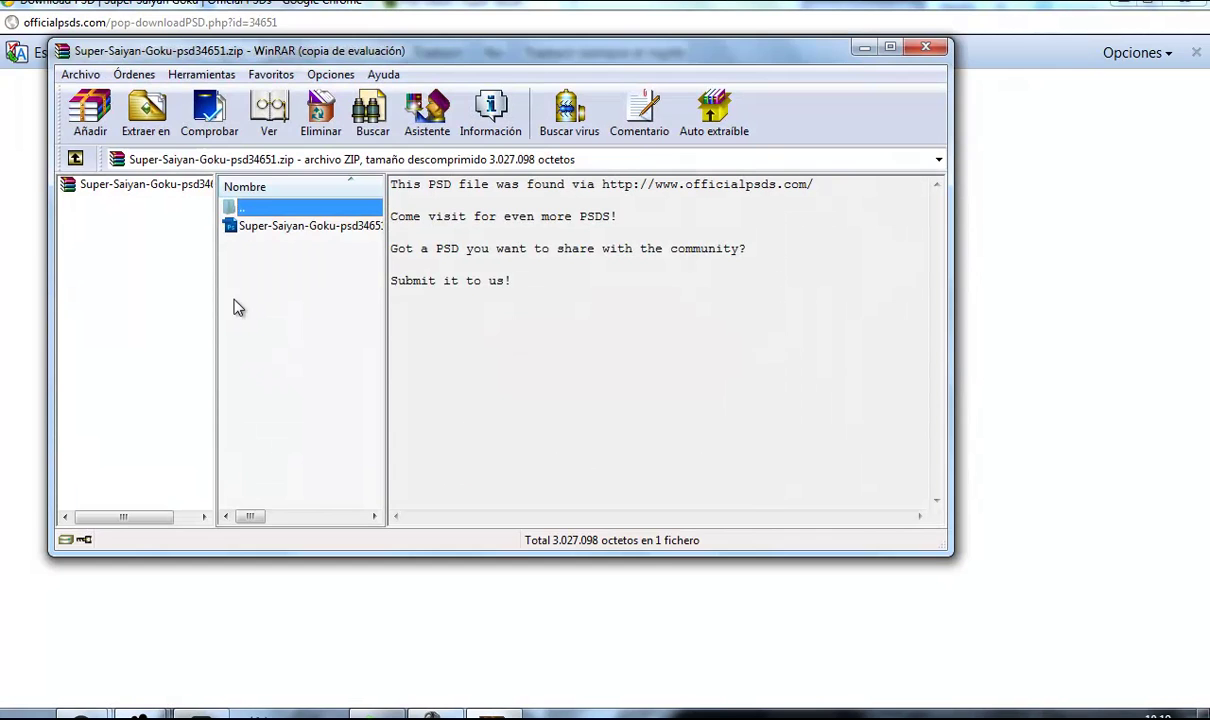
- Open the Goku PSD from the zip, select the whole canvas, and return to bannertaringa
double_click(245, 225)
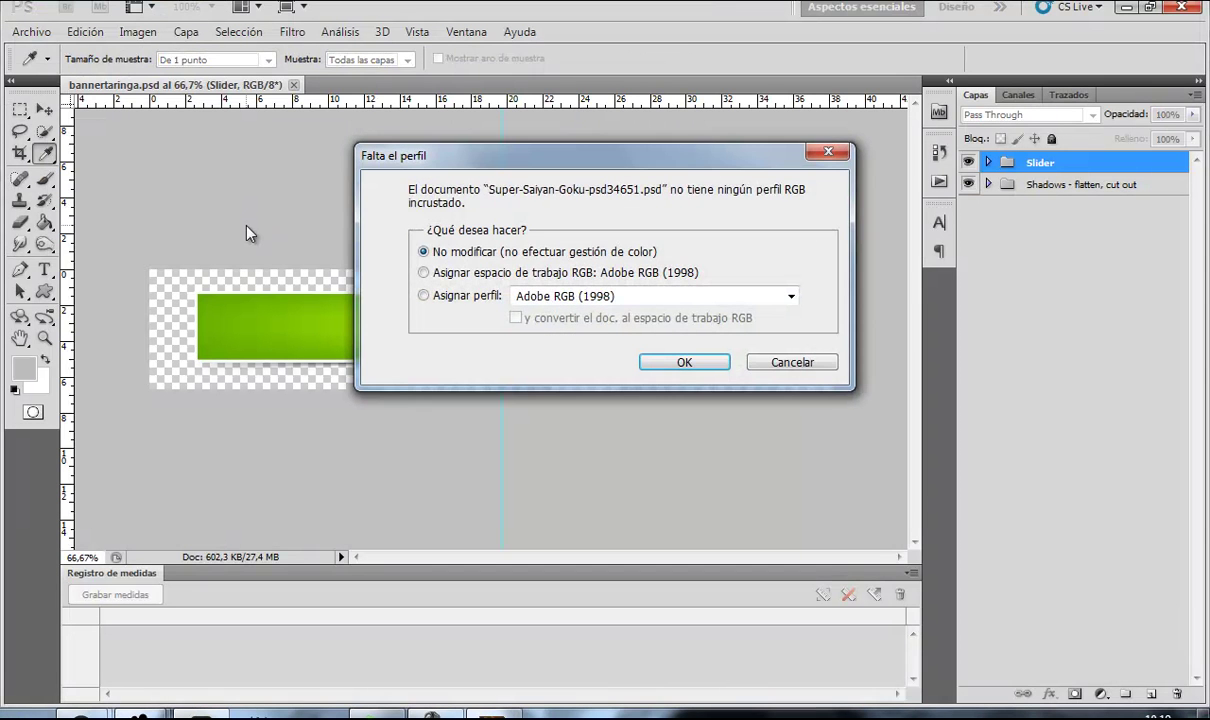
key("Return")
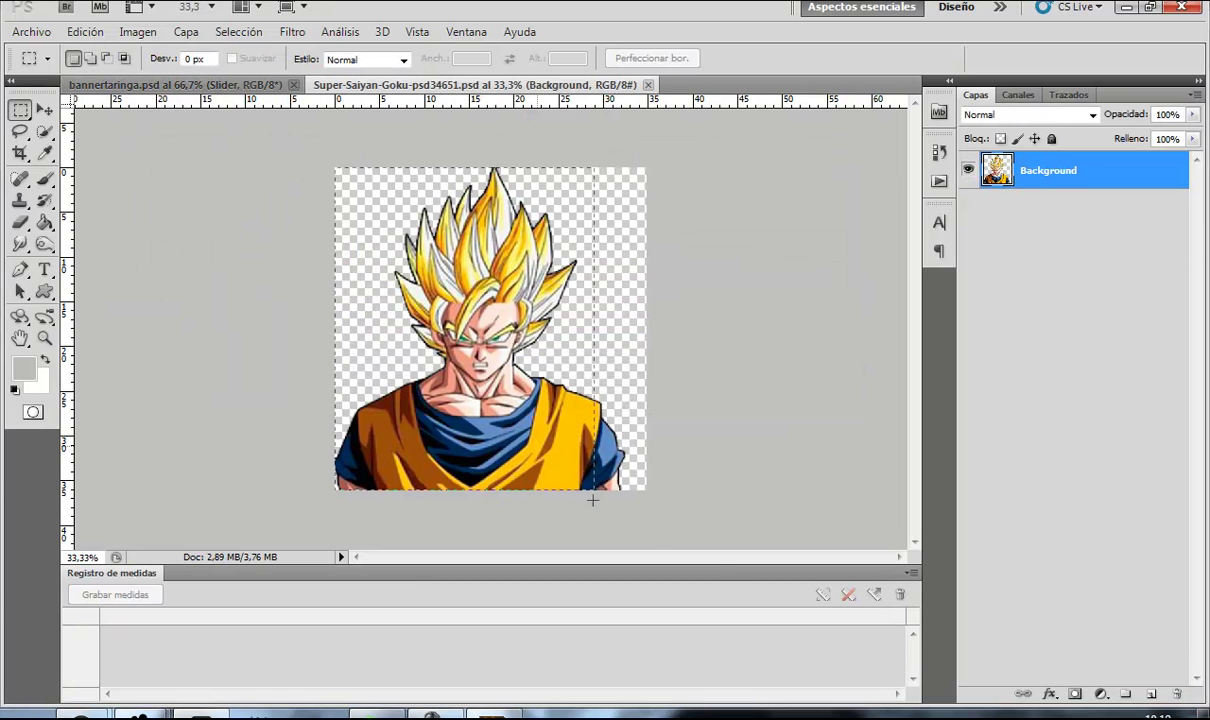
left_click_drag(430, 303, 718, 570)
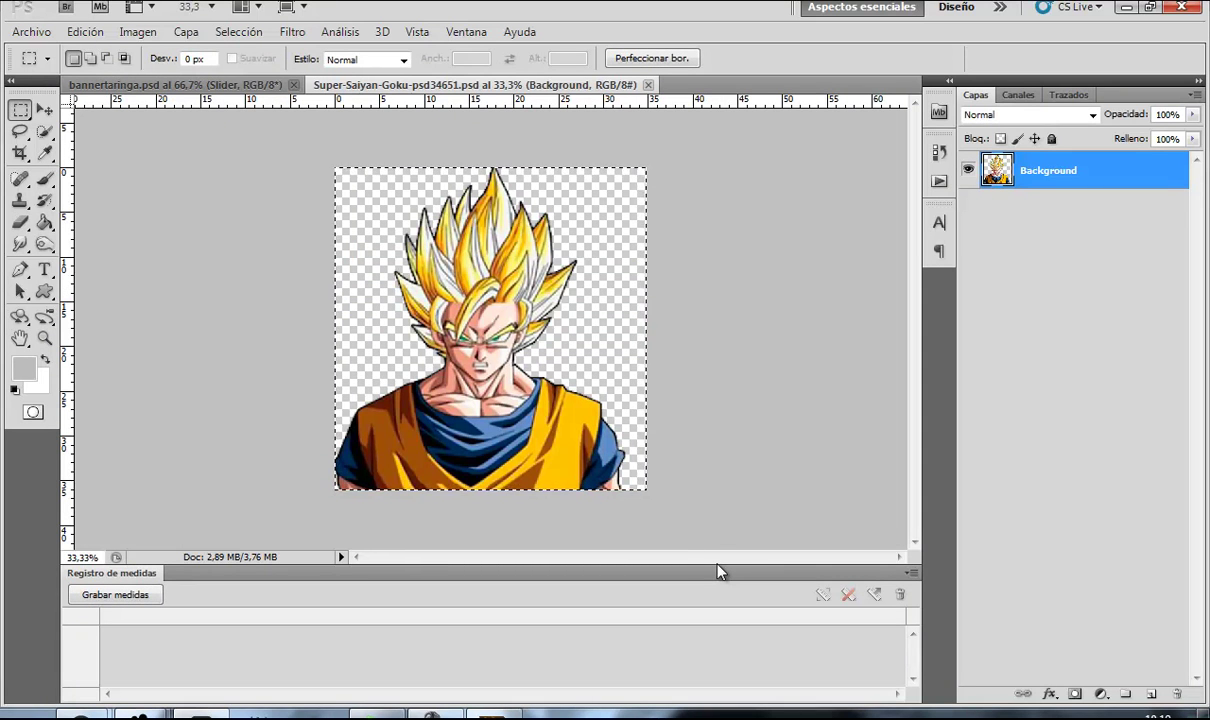
key("ctrl+Tab")
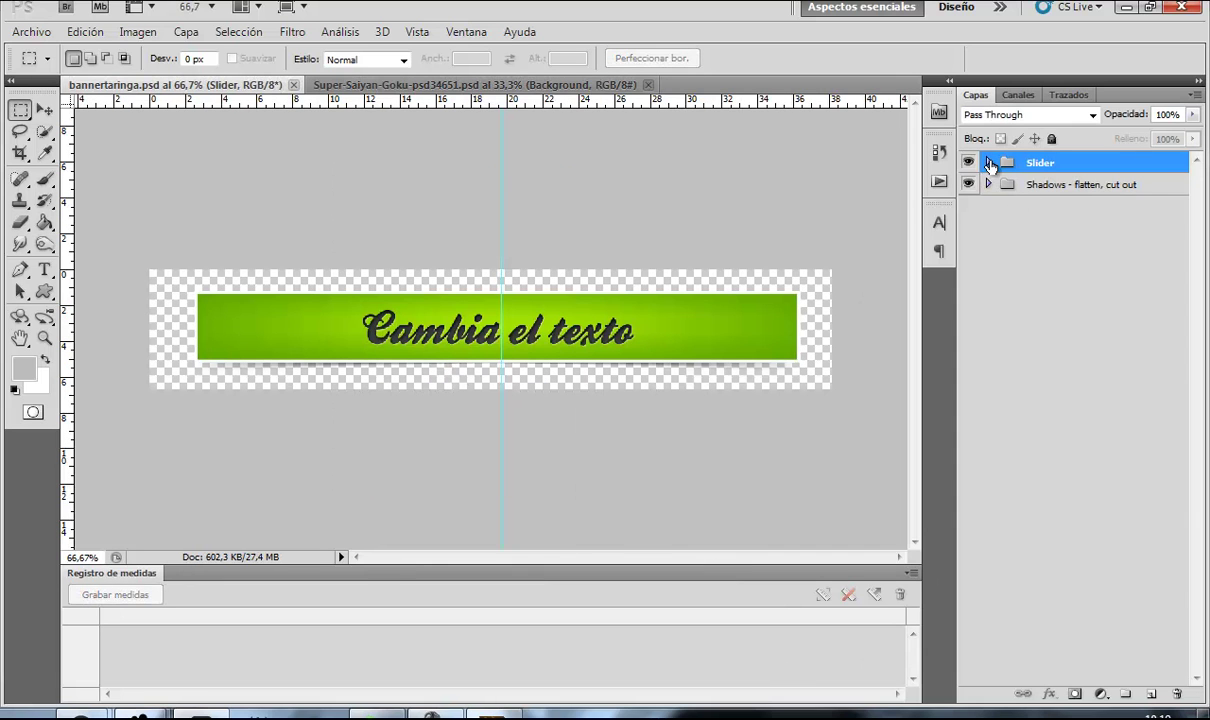
- Paste Goku into the Slider group as Capa 3, scaled to 10.45% beside the banner text
left_click(988, 162)
left_click(1060, 183)
key("ctrl+v")
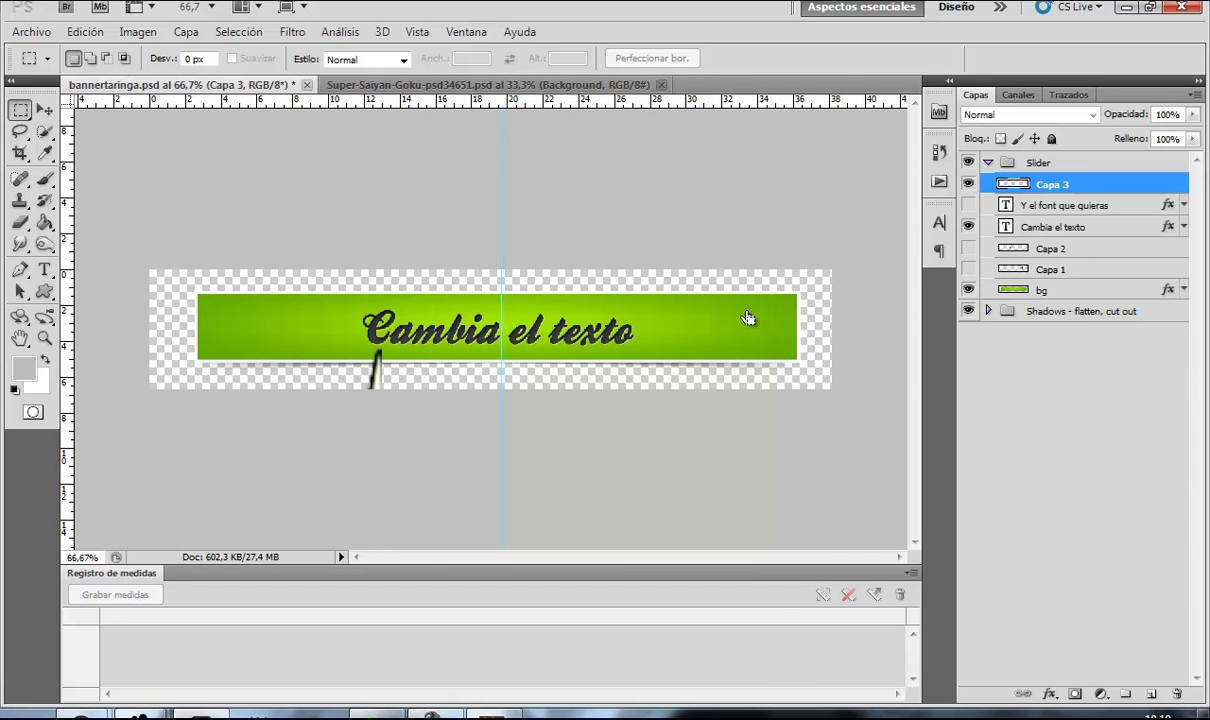
key("ctrl+t")
left_click_drag(199, 269, 453, 563)
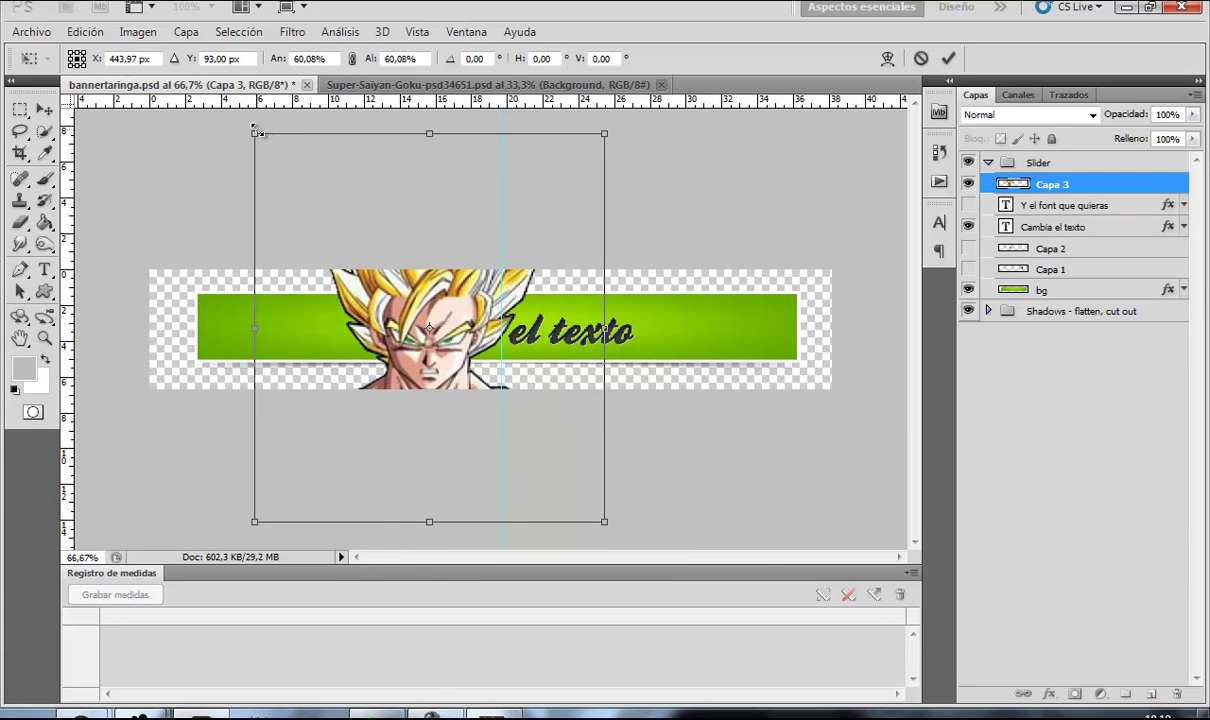
mouse_move(469, 544)
left_mouse_down()
mouse_move(460, 386)
mouse_move(407, 346)
mouse_move(273, 293)
left_mouse_up()
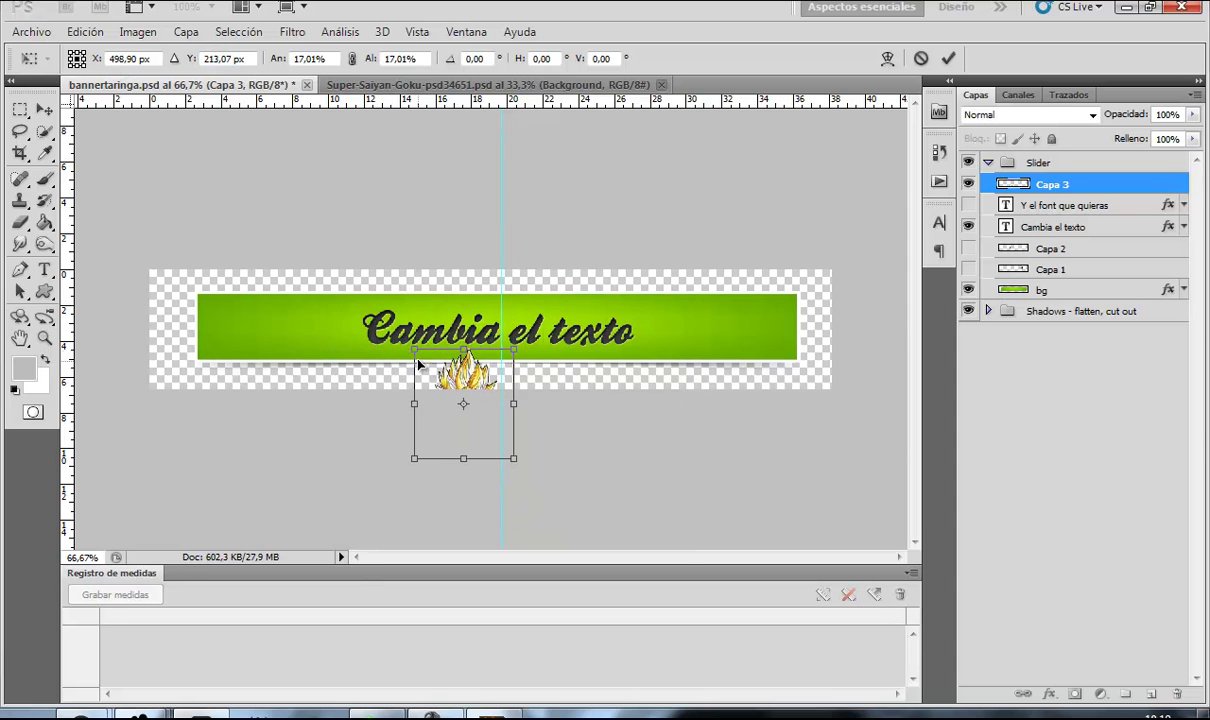
mouse_move(279, 347)
left_mouse_down()
mouse_move(300, 372)
mouse_move(272, 304)
mouse_move(258, 315)
left_mouse_up()
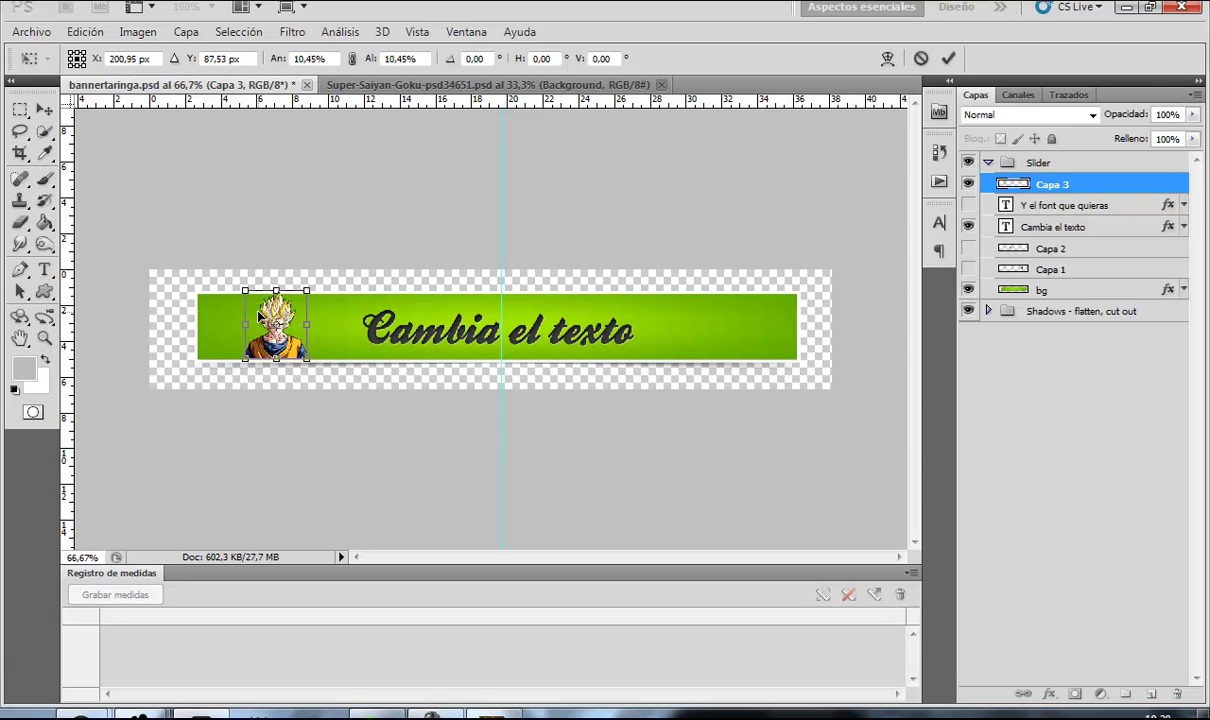
key("Return")
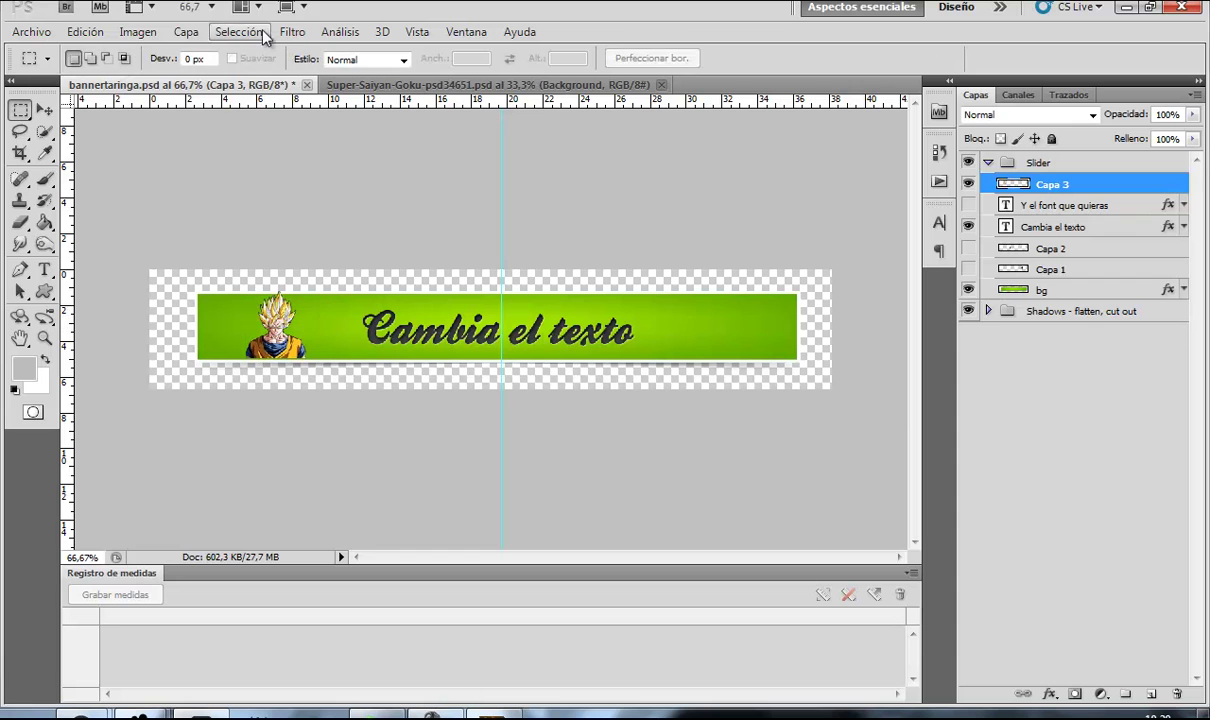
- At 100% zoom, move Goku a few pixels down
left_click(211, 7)
left_click(205, 68)
key("ctrl+t")
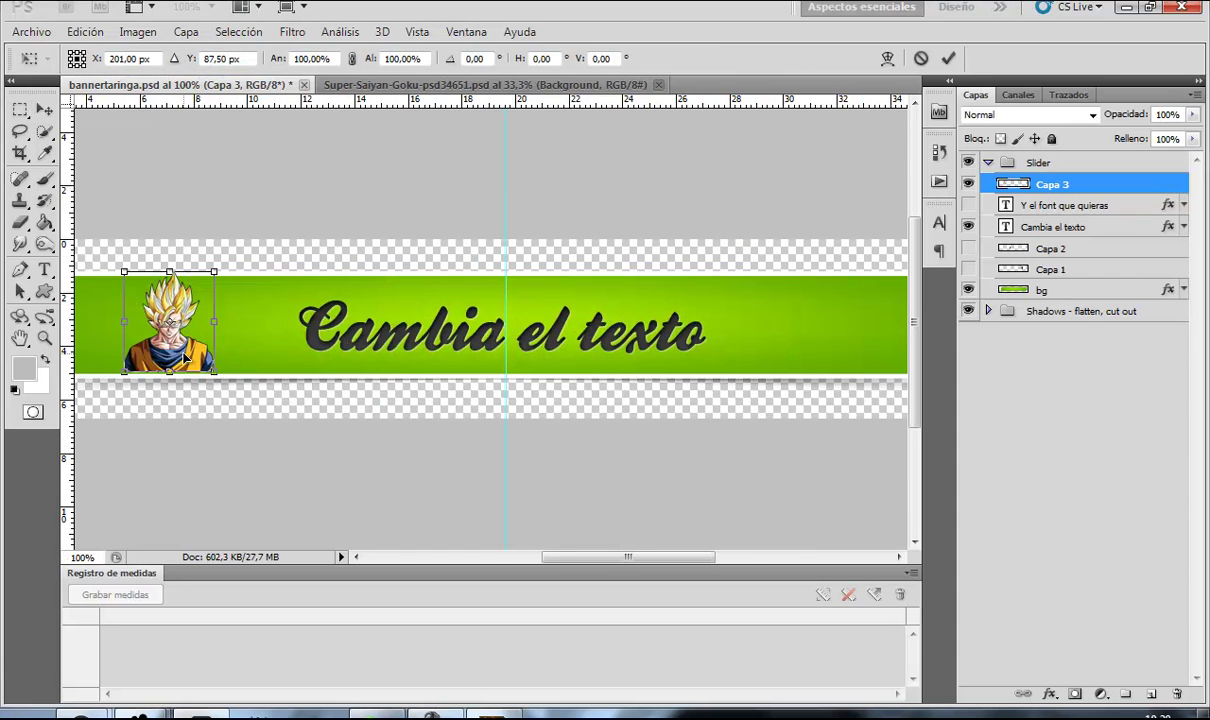
left_click_drag(178, 340, 178, 346)
key("Return")
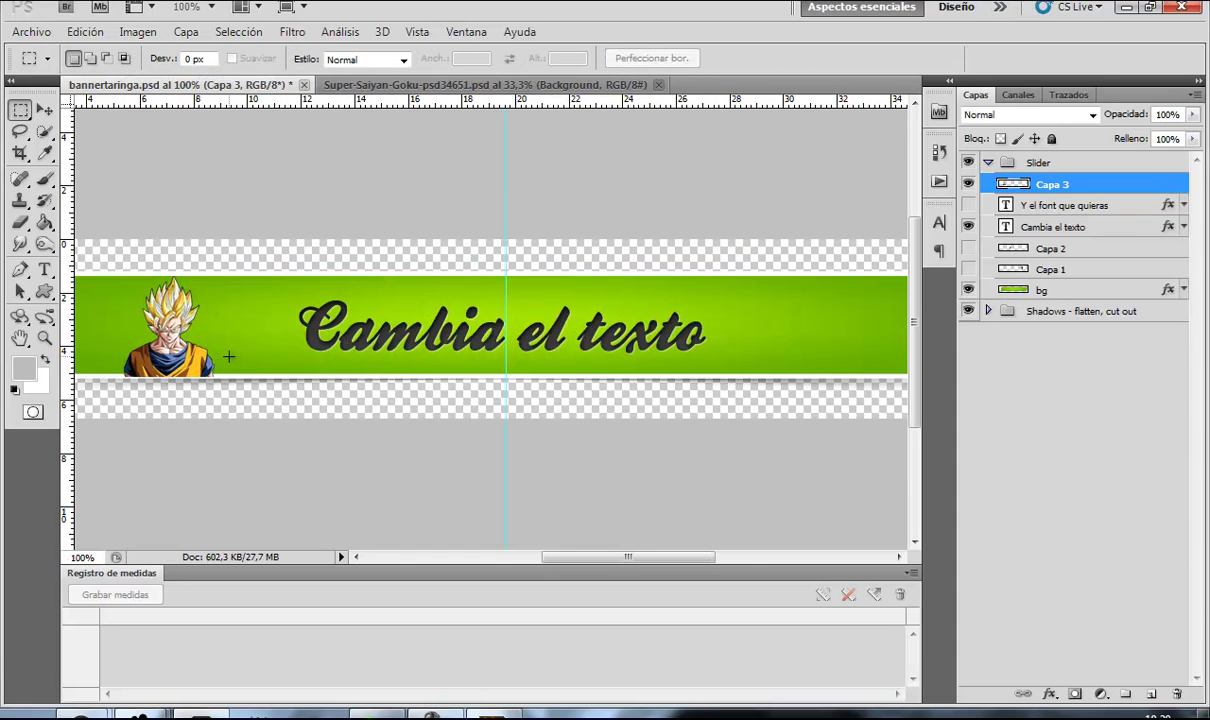
- At 200% zoom, shrink Goku to 95.24% and shift him left
left_click(211, 7)
left_click(205, 90)
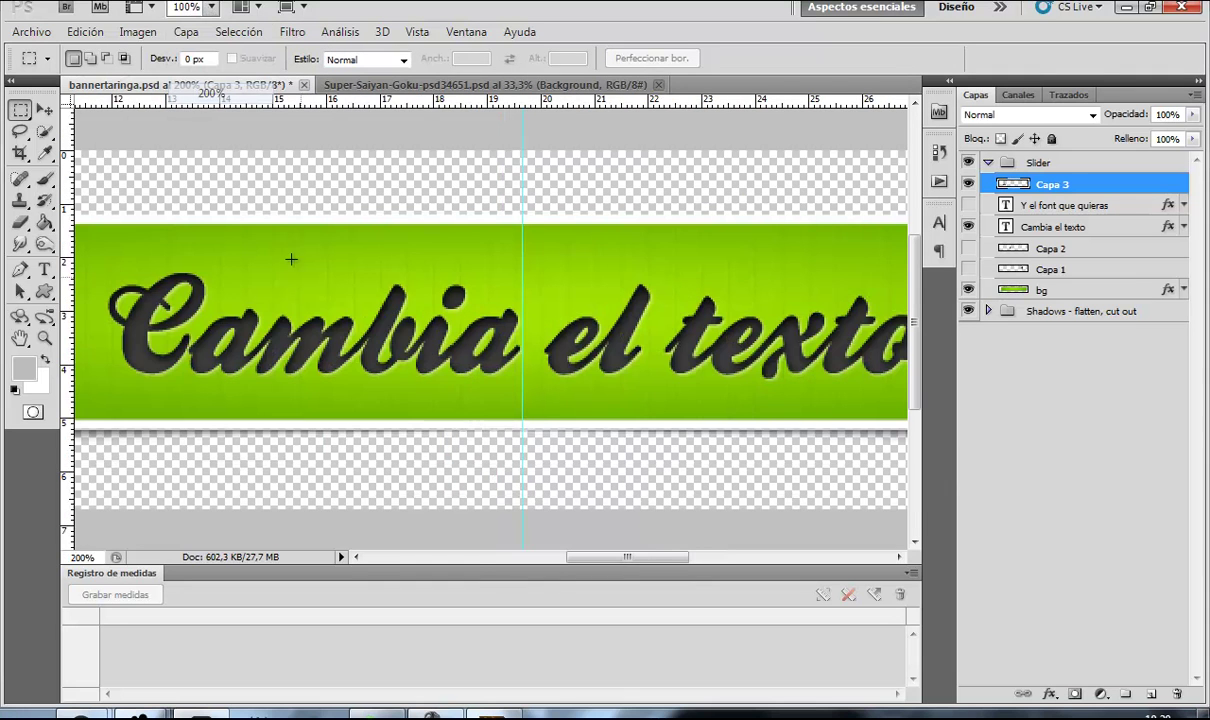
left_click_drag(592, 558, 492, 567)
key("ctrl+t")
left_click_drag(556, 397, 515, 392)
mouse_move(383, 216)
left_mouse_down()
mouse_move(395, 246)
mouse_move(372, 253)
left_mouse_up()
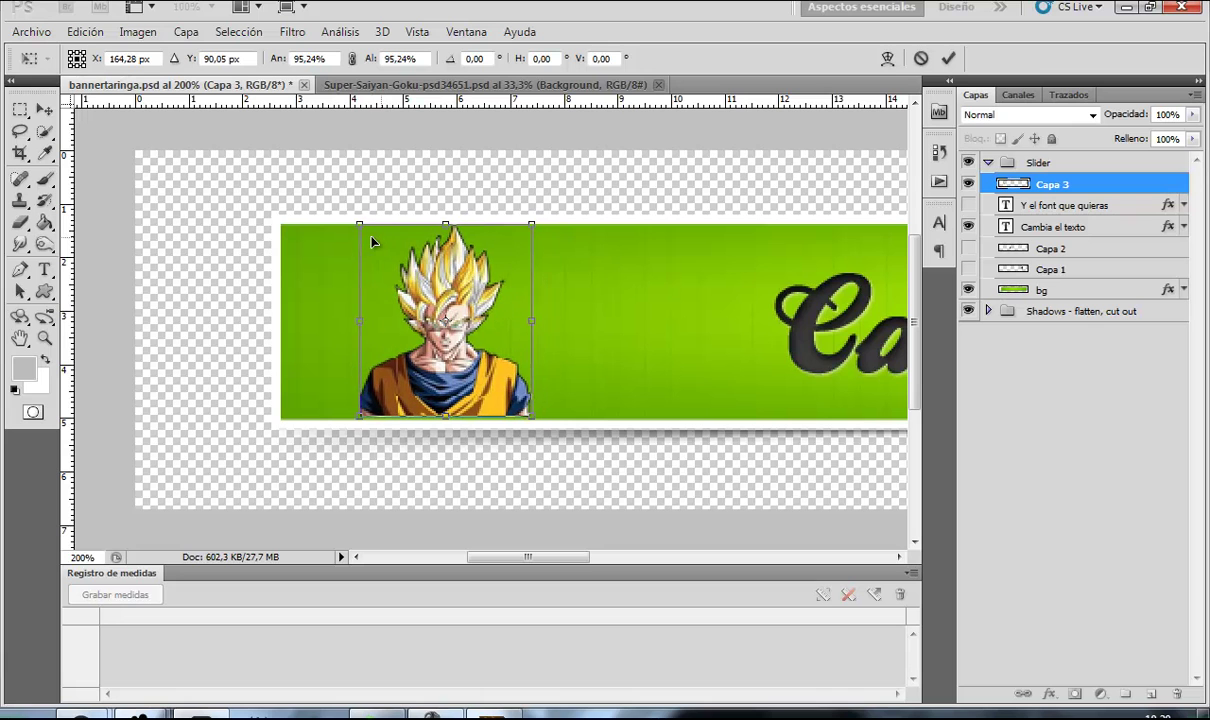
key("Return")
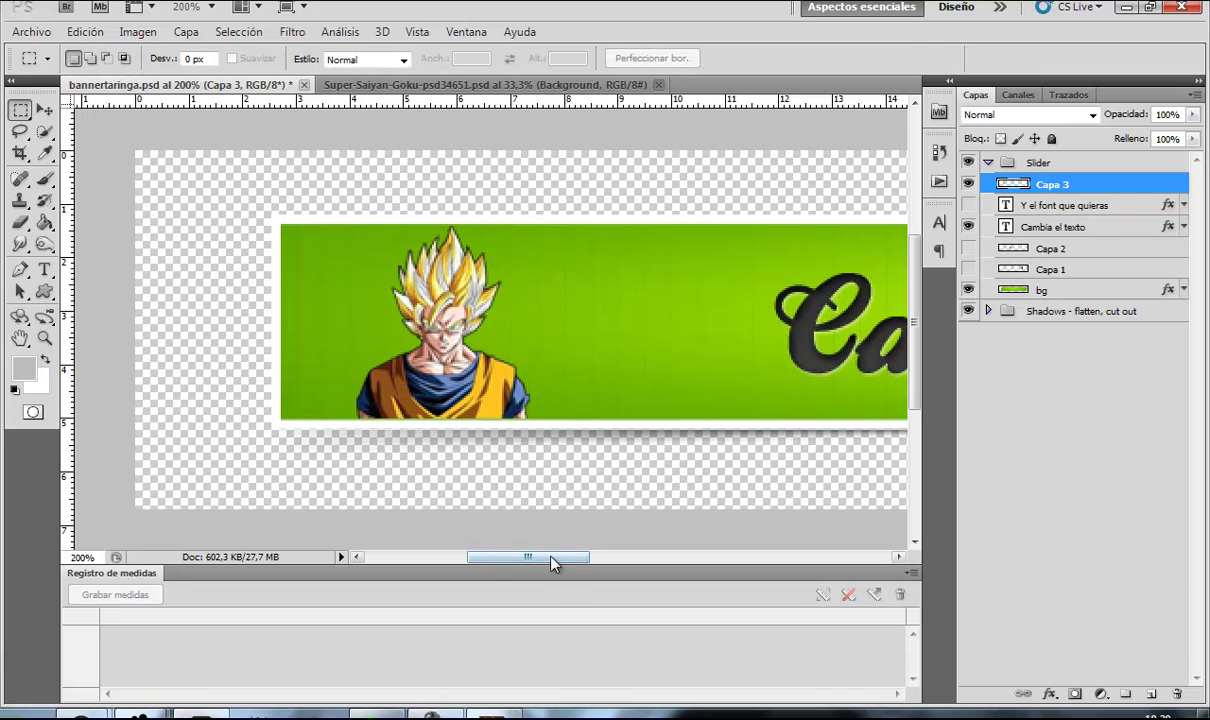
left_click_drag(550, 557, 612, 557)
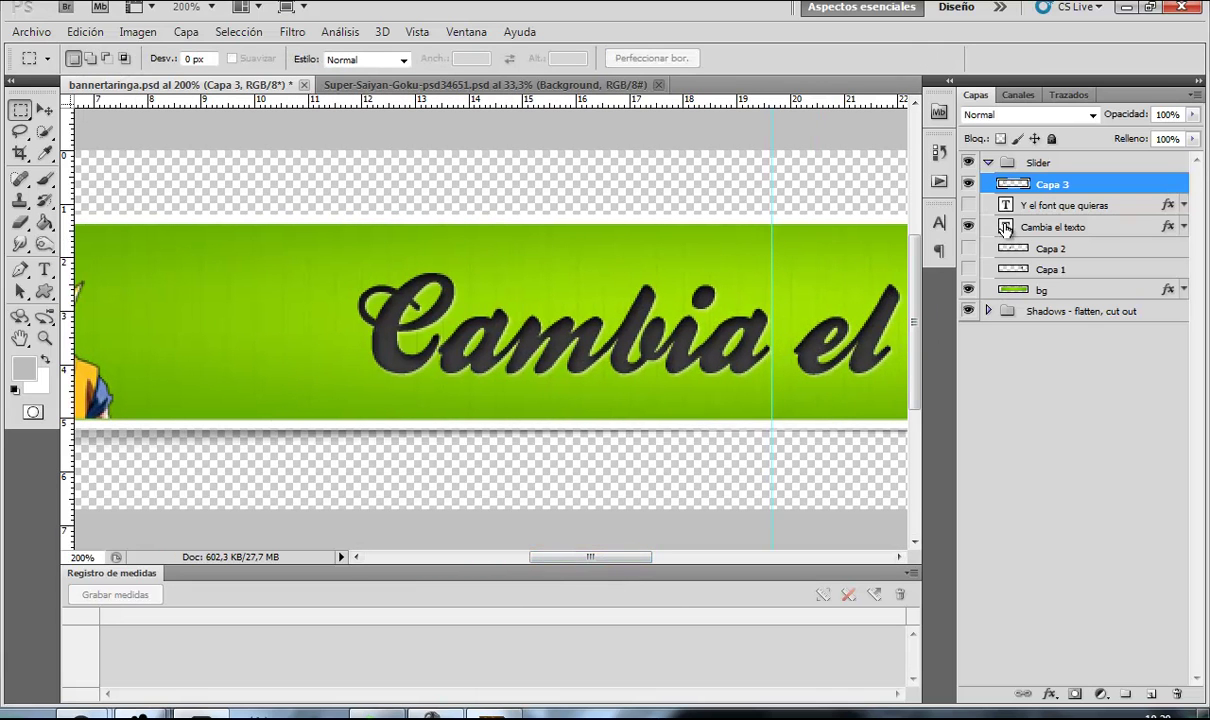
left_click(1006, 229)
- At 100% zoom, replace the headline 'Cambia el texto' with 'Texto Aca'
left_click(210, 8)
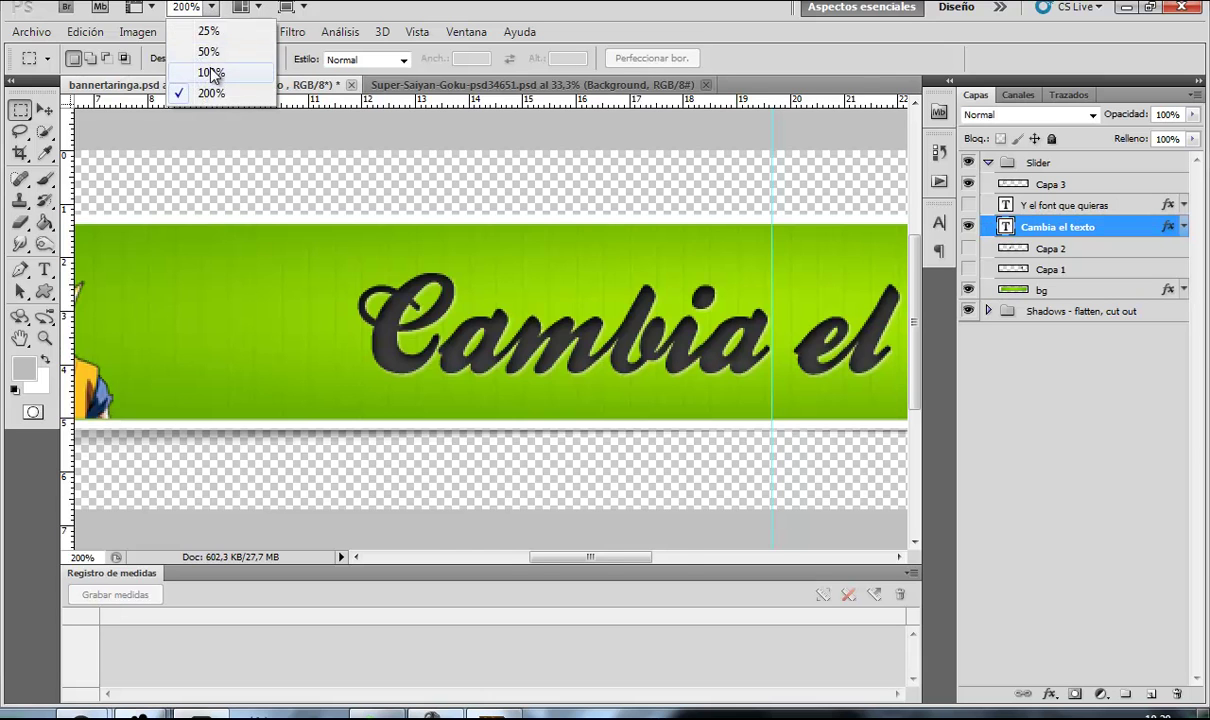
left_click(210, 72)
key("t")
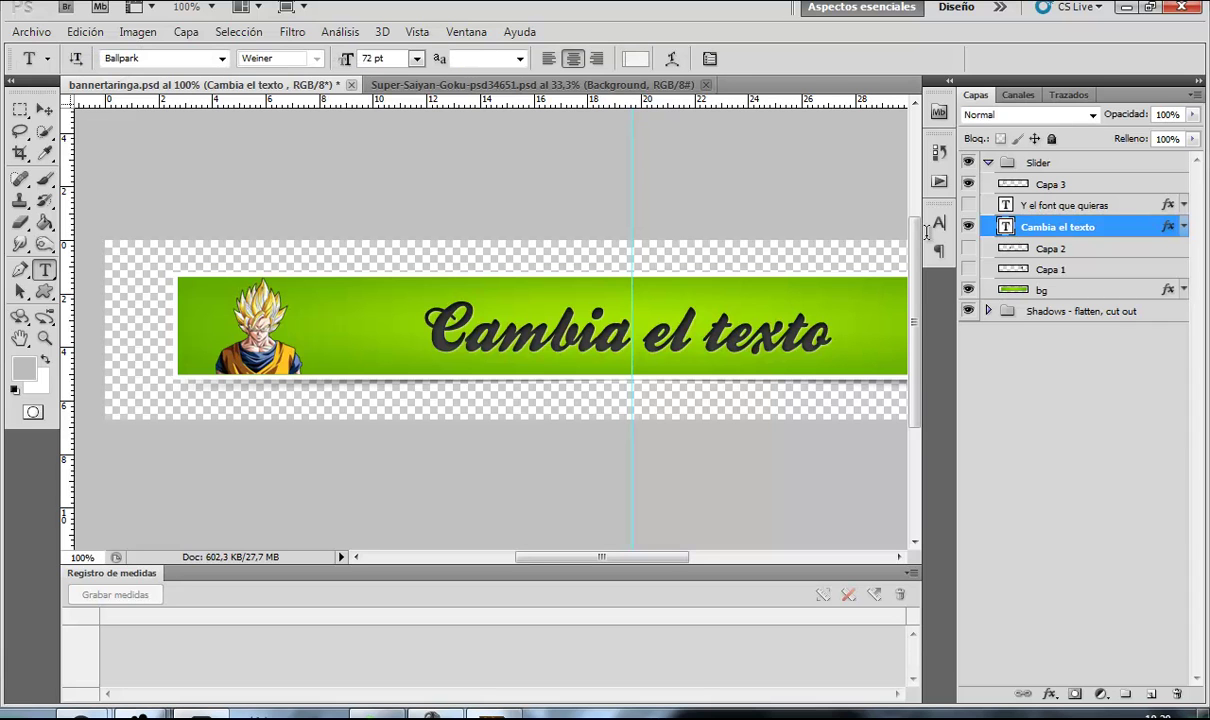
triple_click(852, 335)
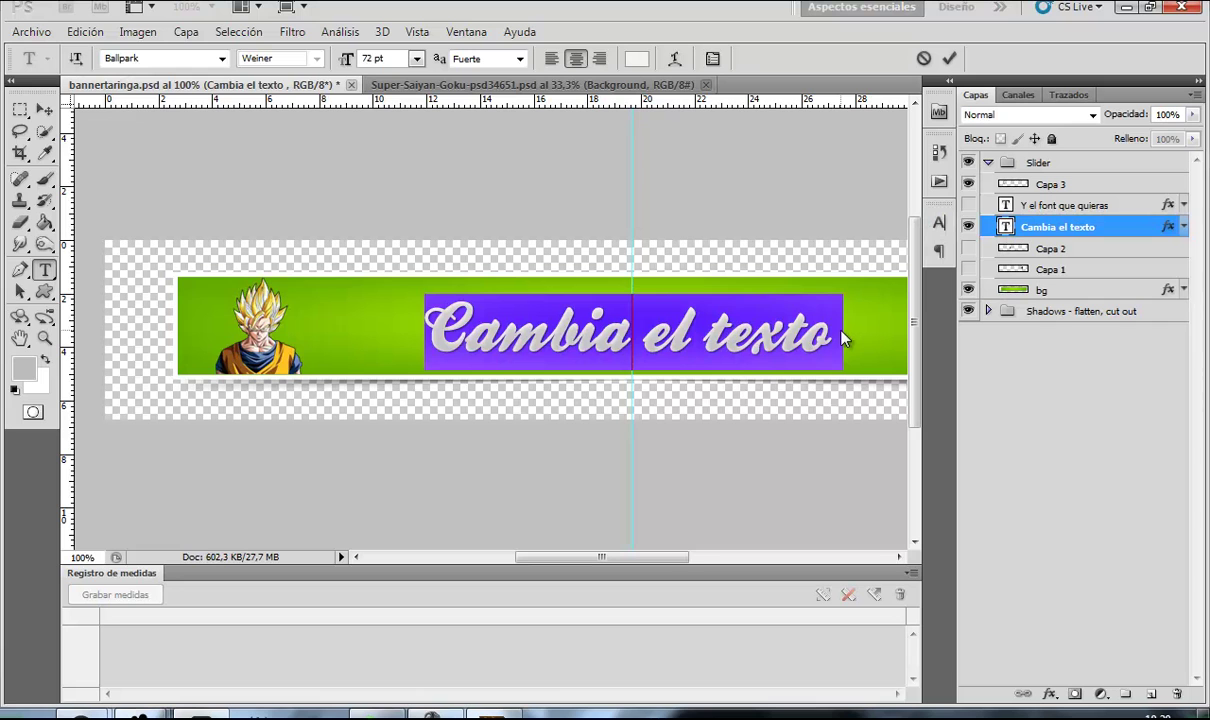
type("Texto Aca")
left_click(20, 109)
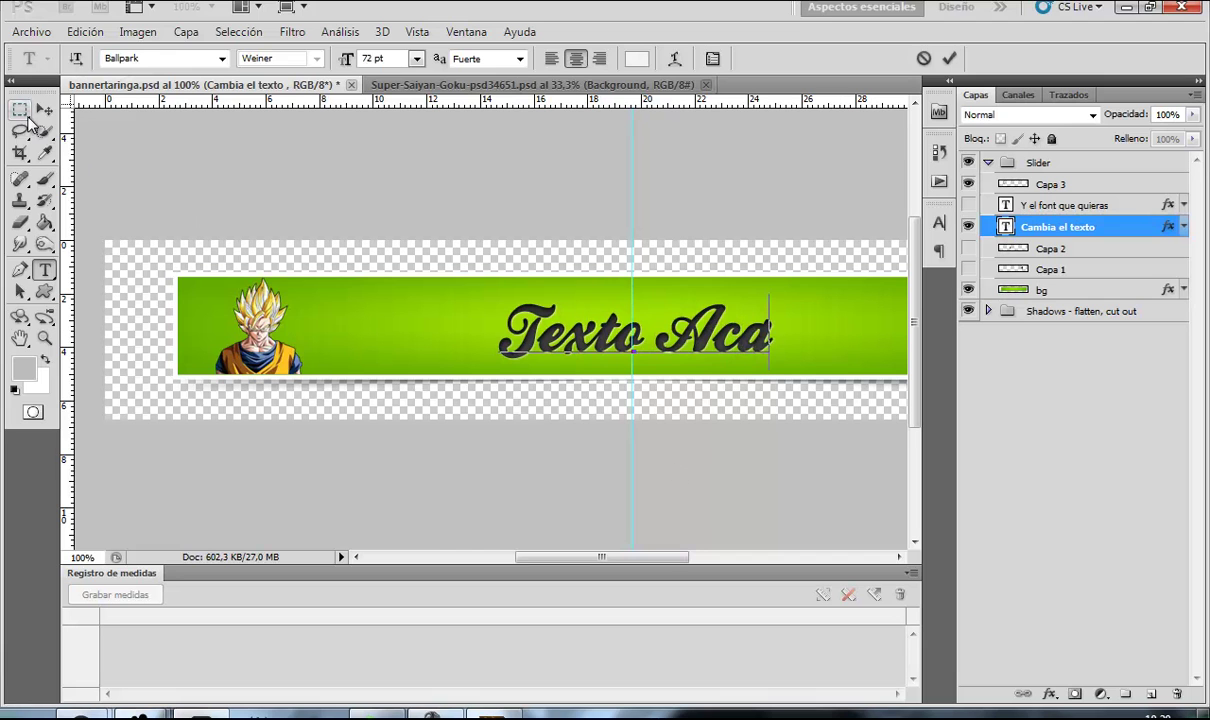
left_click(1040, 184)
- Move Goku right, next to the Texto Aca headline
key("v")
left_click_drag(269, 330, 466, 330)
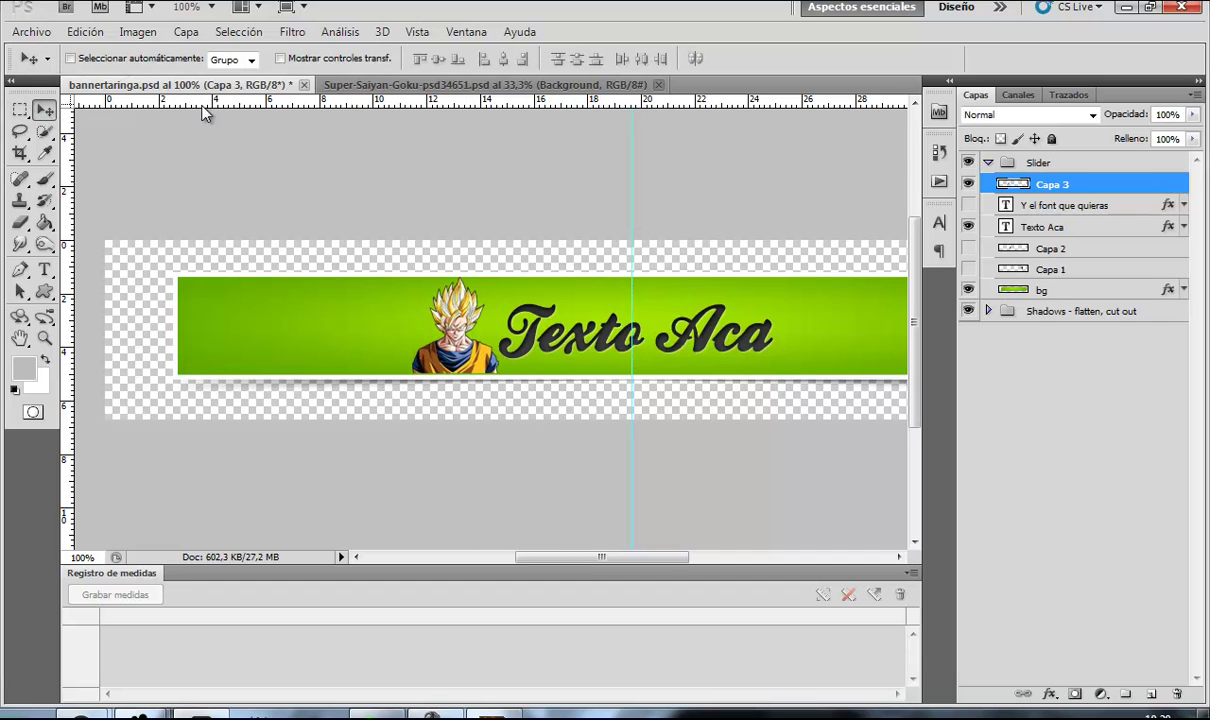
left_click(22, 109)
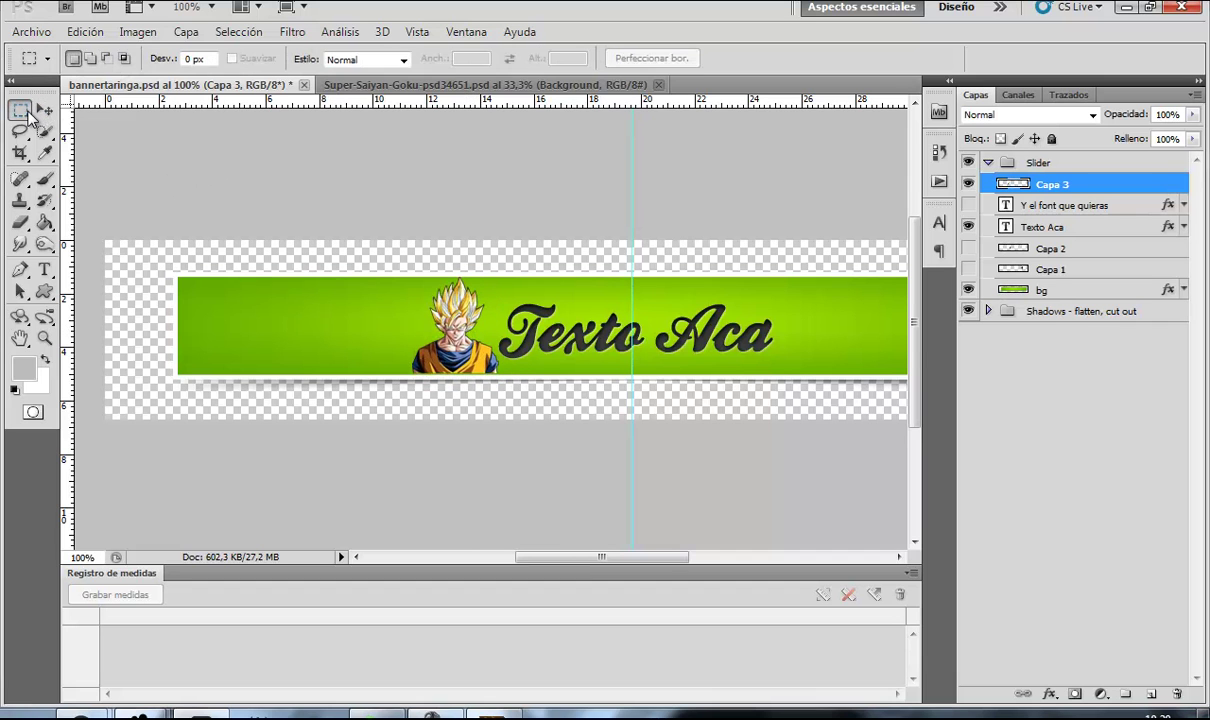
- Set the bg layer's Hue/Saturation hue to -70, turning the banner red
left_click(1007, 290)
left_click(138, 31)
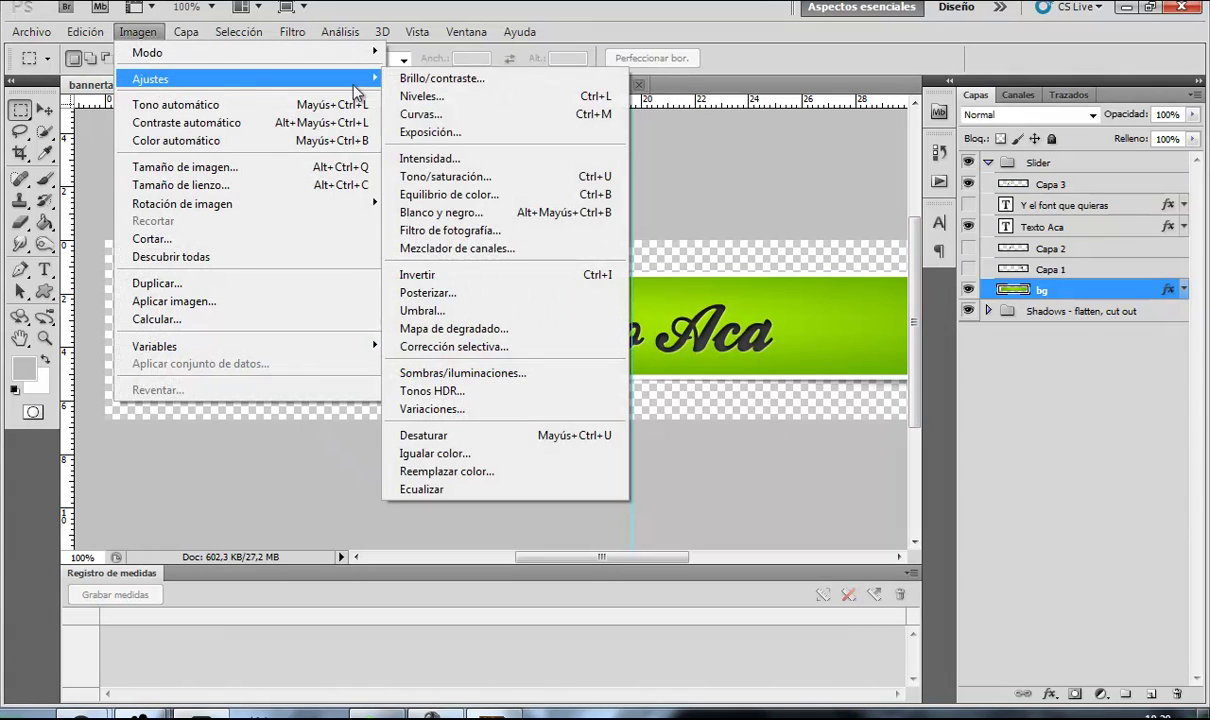
left_click(440, 176)
left_click(962, 256)
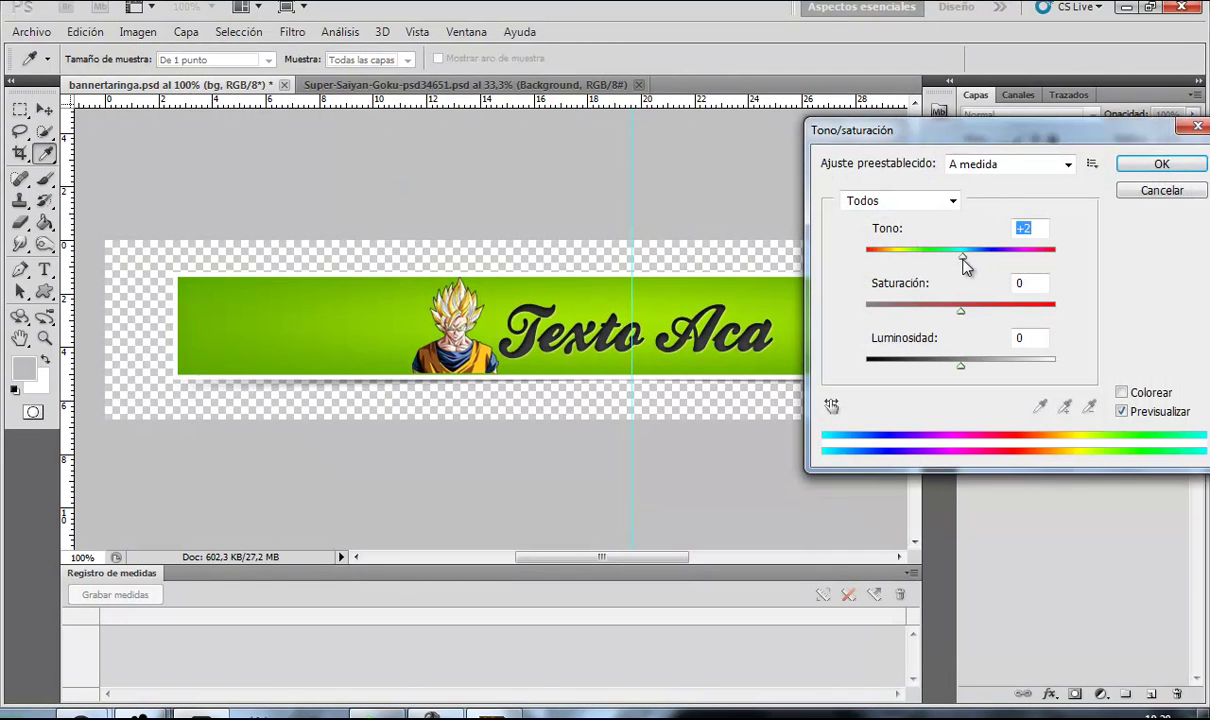
mouse_move(965, 265)
left_mouse_down()
mouse_move(997, 274)
mouse_move(840, 262)
mouse_move(918, 266)
mouse_move(908, 266)
left_mouse_up()
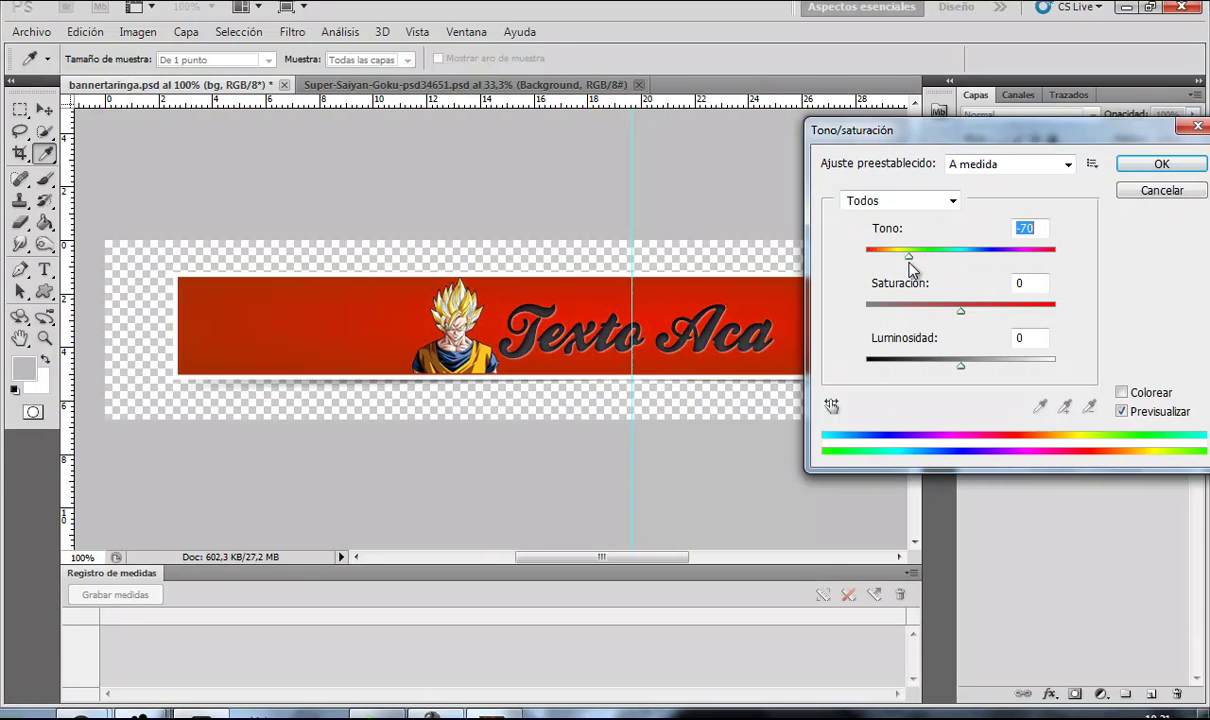
left_click(1135, 165)
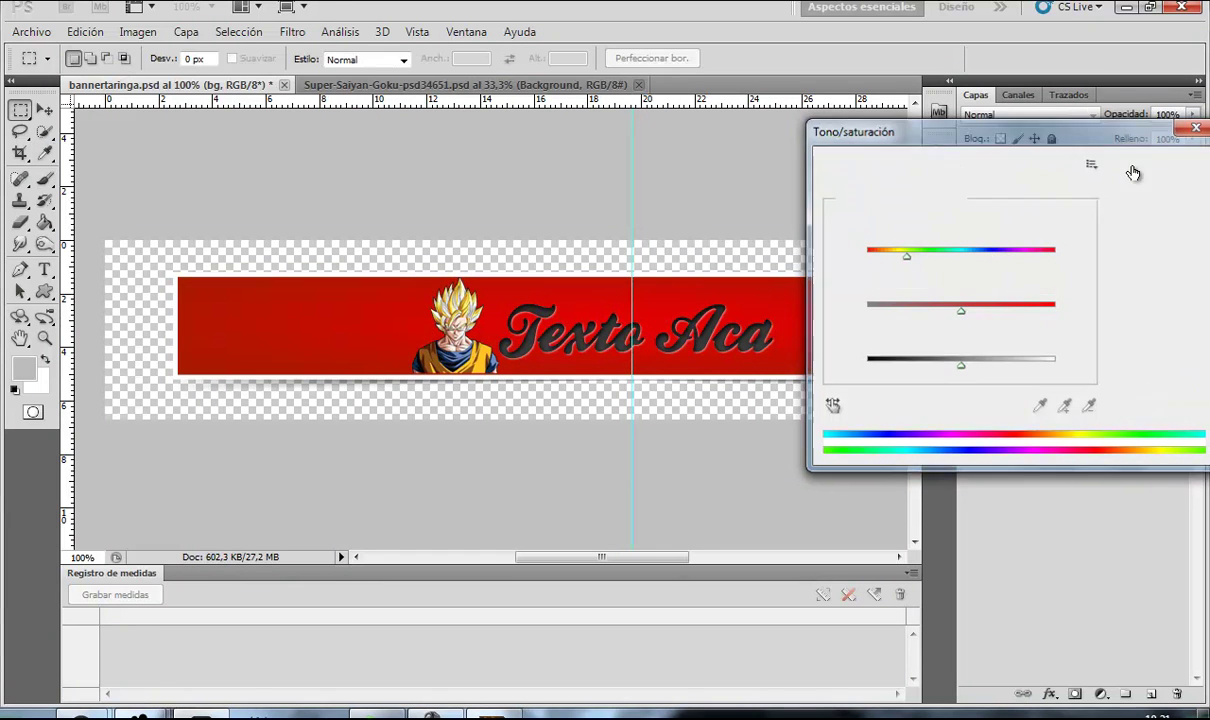
- Zoom to 50% and draw a crop box around the whole red banner
left_click_drag(632, 557, 683, 558)
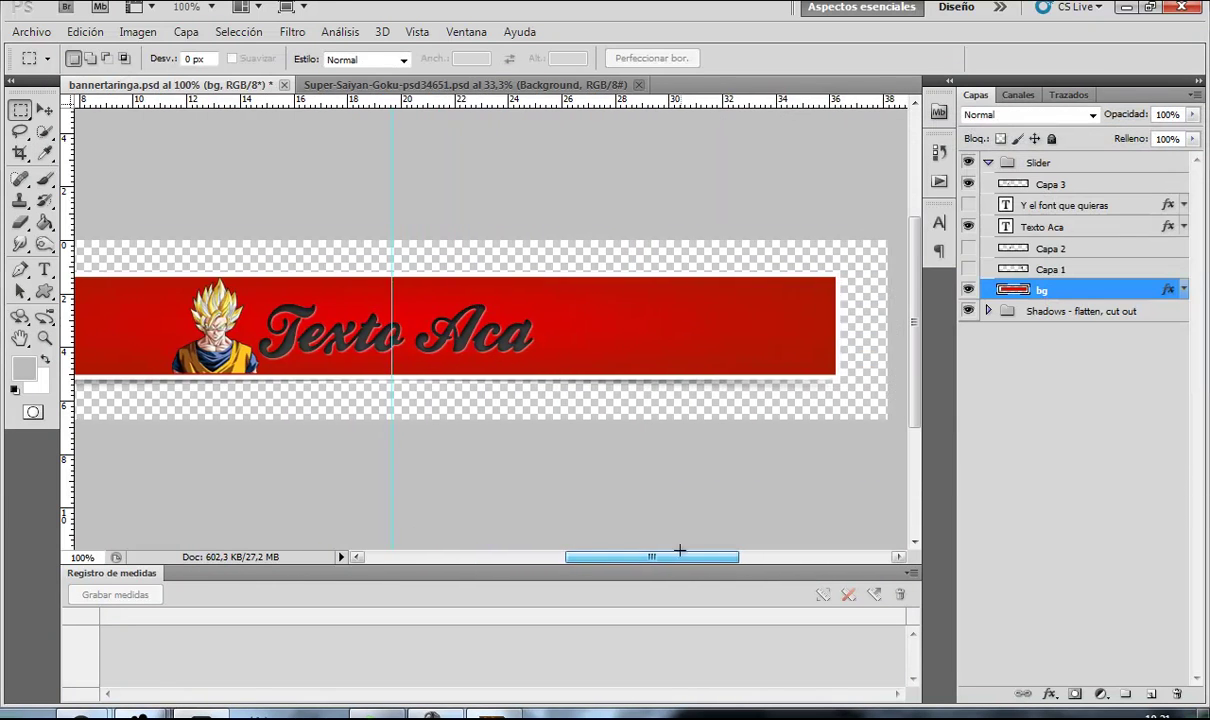
left_click(213, 8)
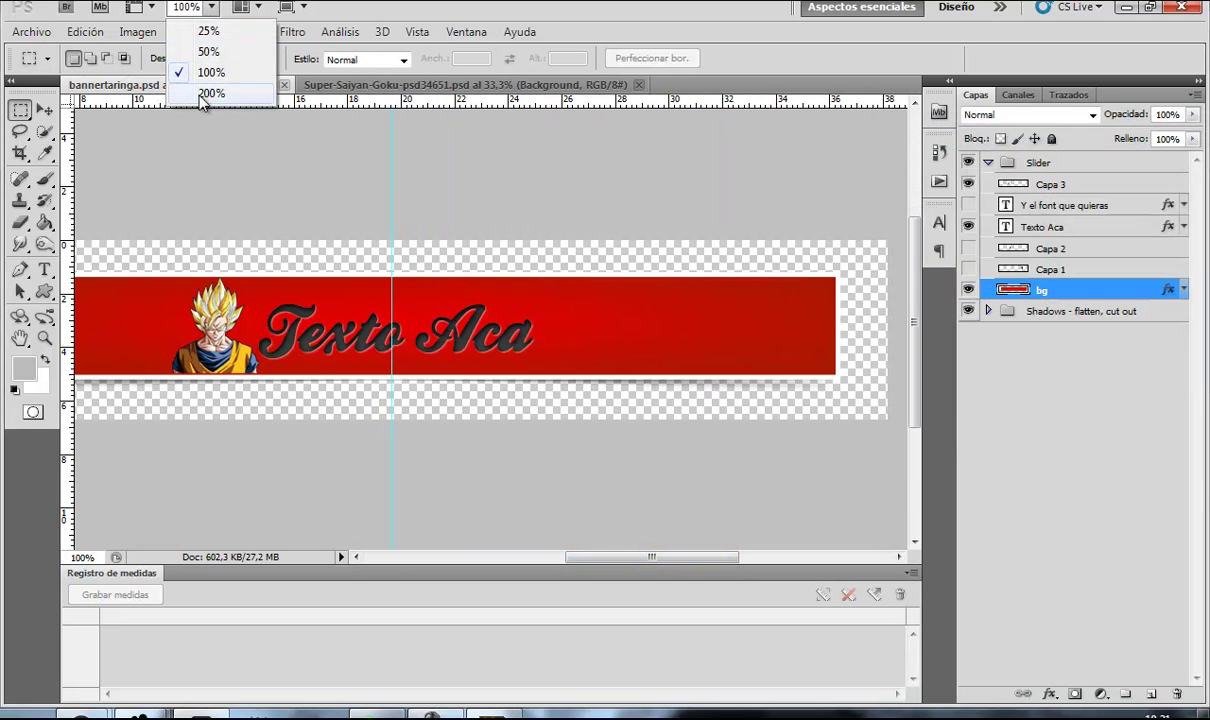
left_click(188, 91)
left_click(213, 10)
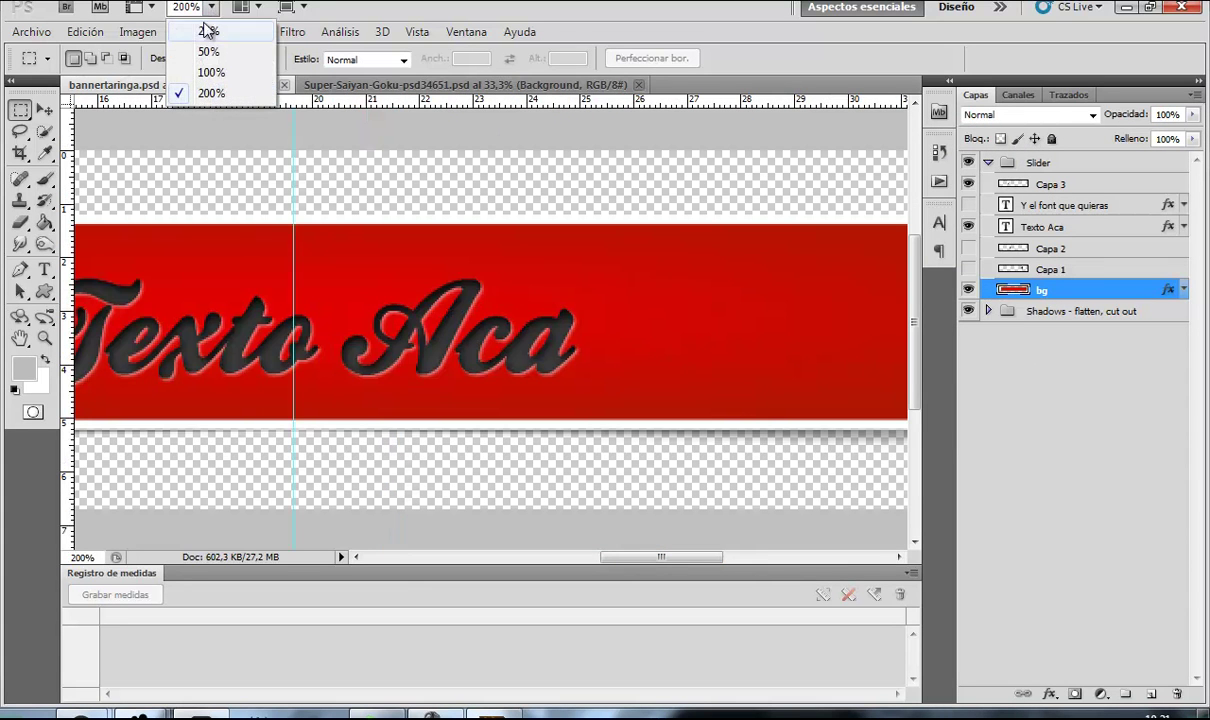
left_click(203, 49)
left_click(20, 152)
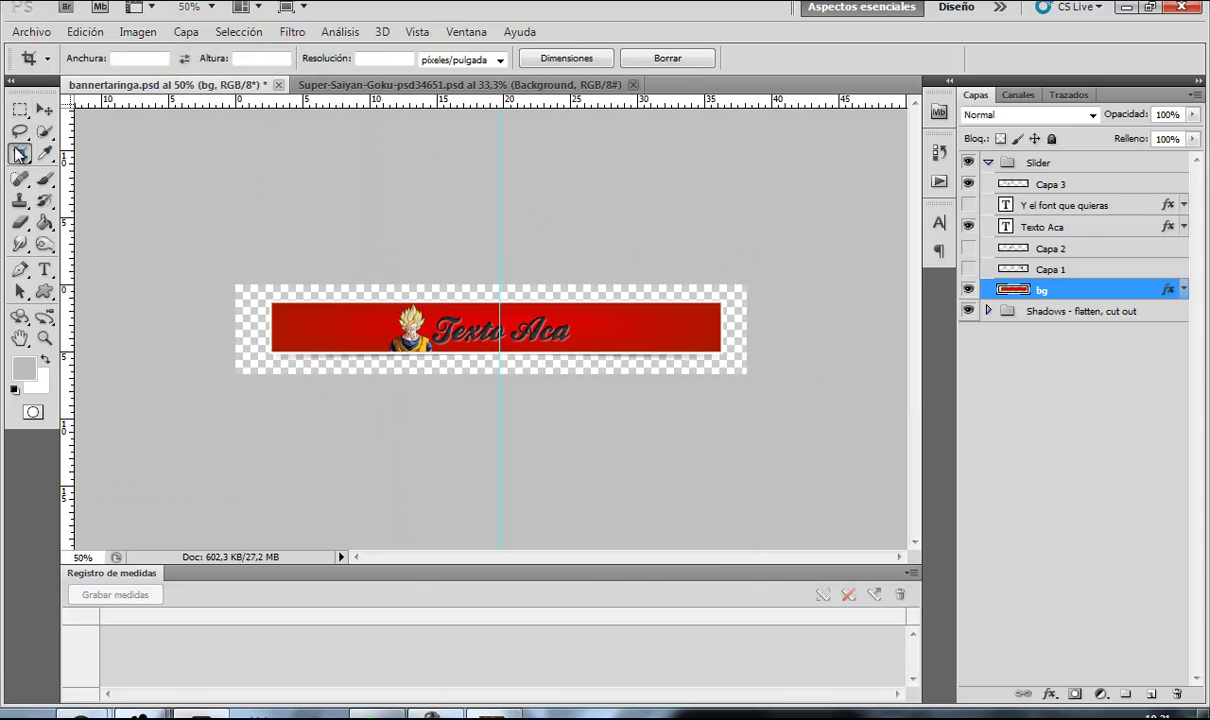
mouse_move(236, 285)
left_mouse_down()
mouse_move(778, 401)
mouse_move(716, 368)
left_mouse_up()
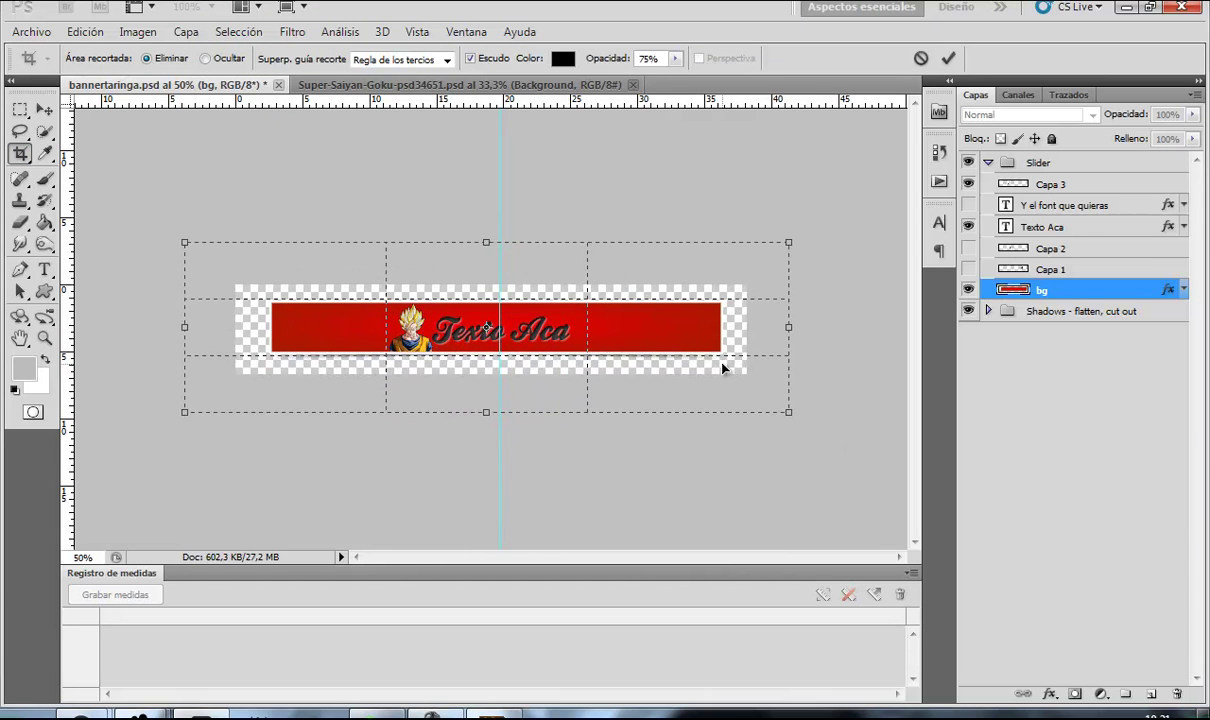
key("Escape")
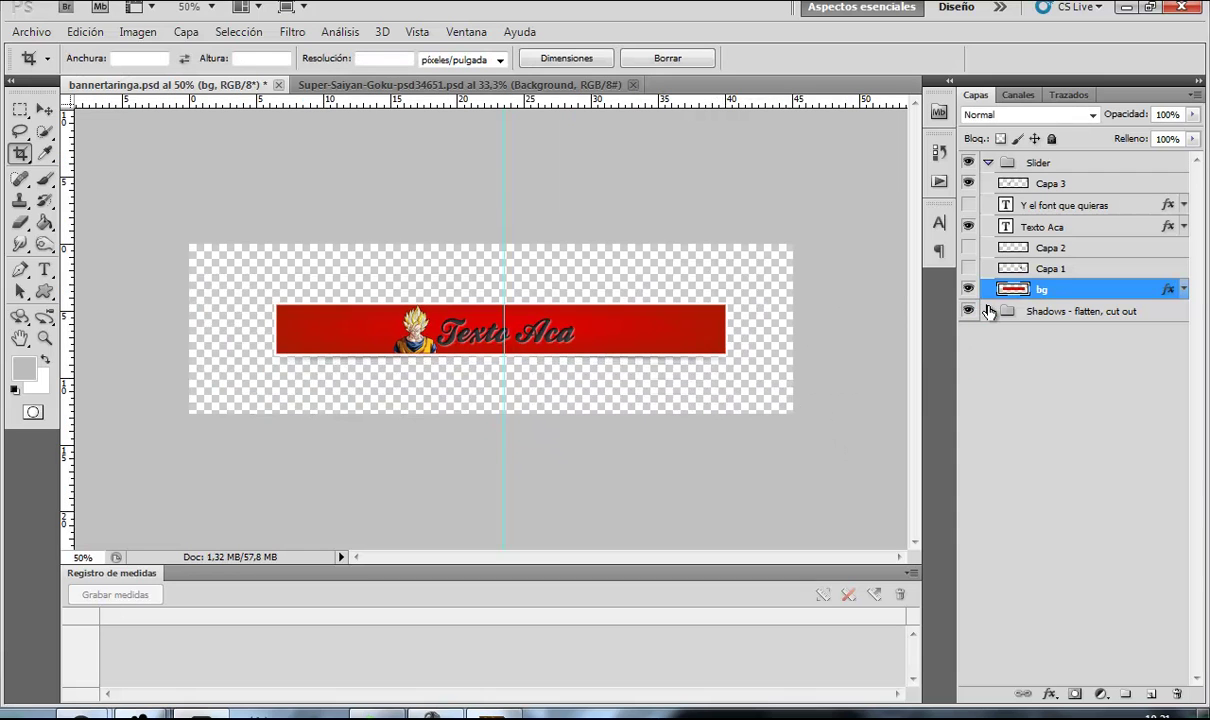
- Resize the bg and Shadows layers into a narrower, centered banner box
left_click(1092, 316, "shift")
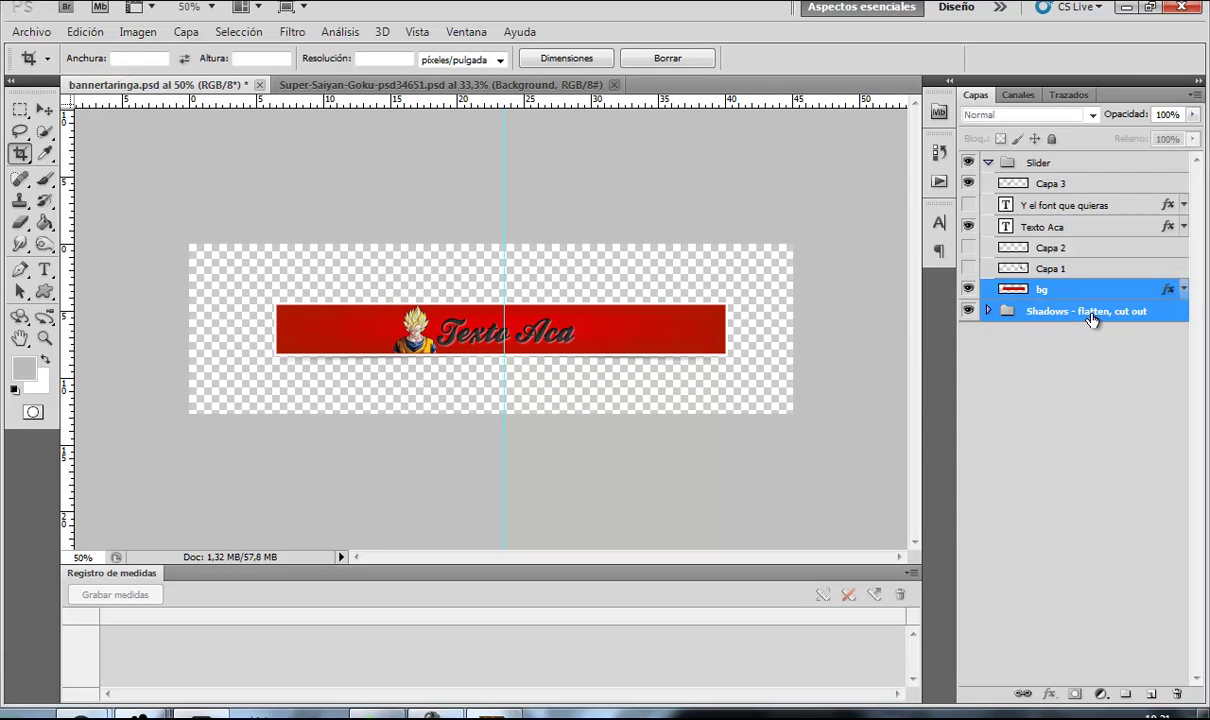
key("ctrl+t")
mouse_move(756, 366)
left_mouse_down()
mouse_move(617, 413)
mouse_move(420, 412)
left_mouse_up()
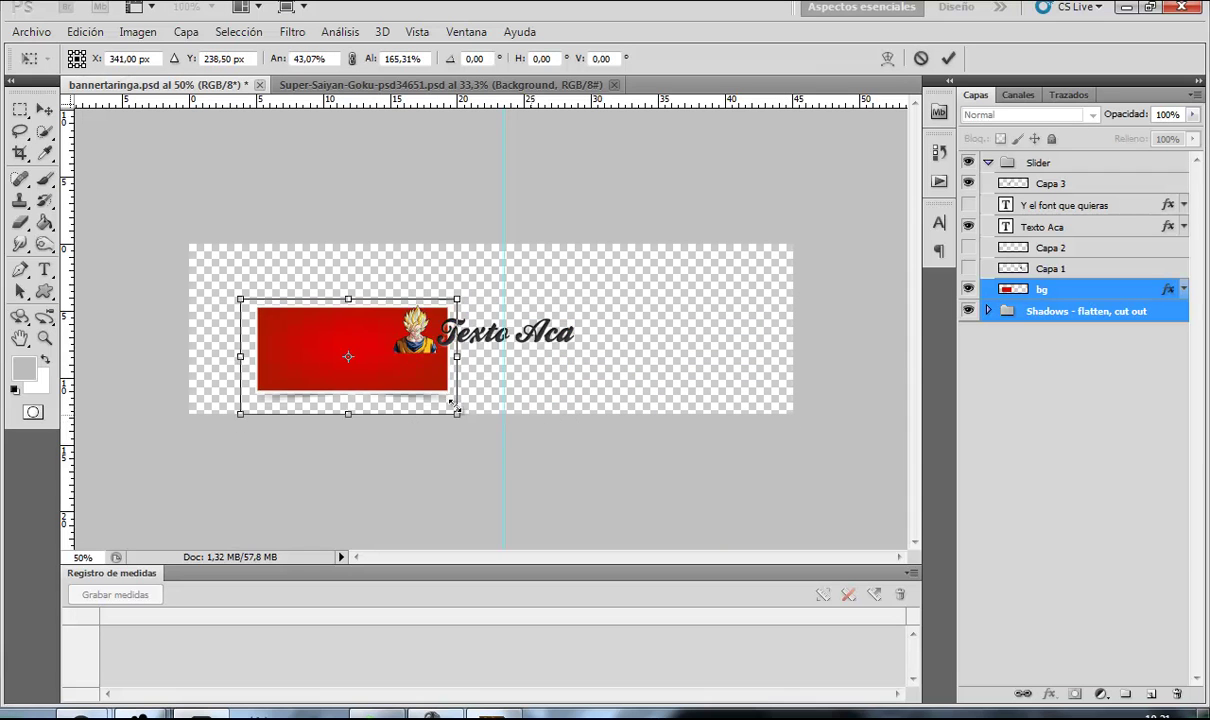
mouse_move(394, 358)
left_mouse_down()
mouse_move(567, 370)
mouse_move(530, 359)
left_mouse_up()
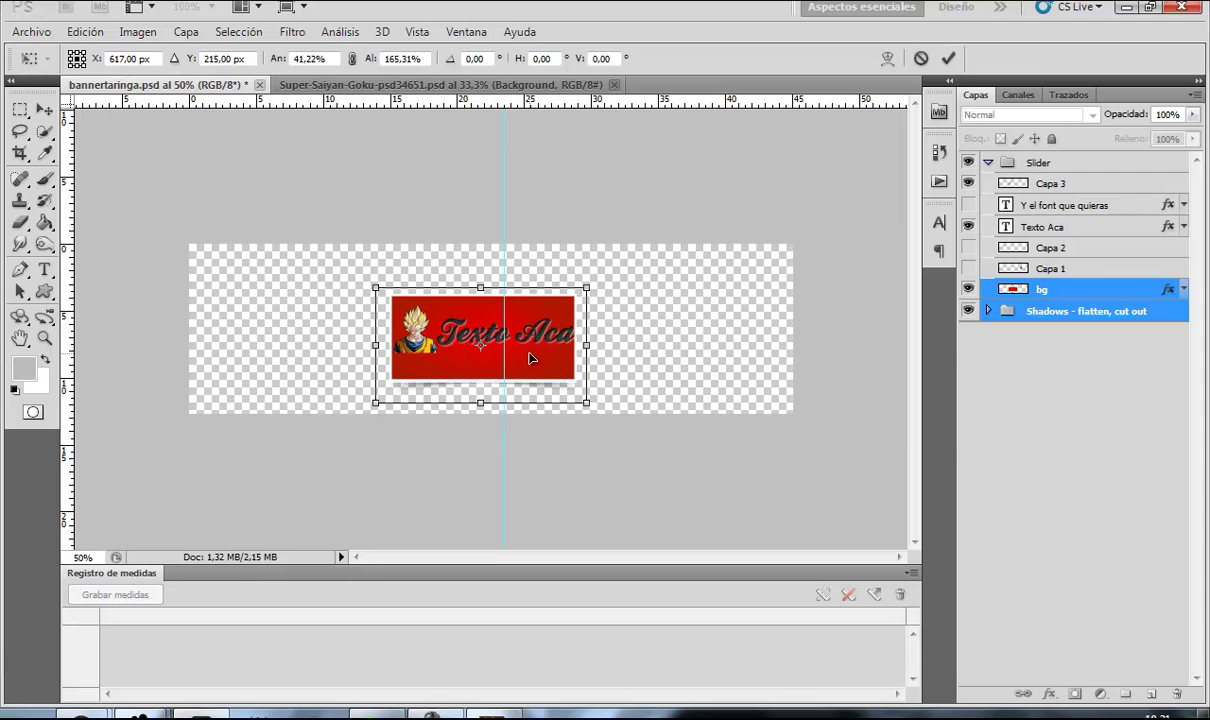
key("c")
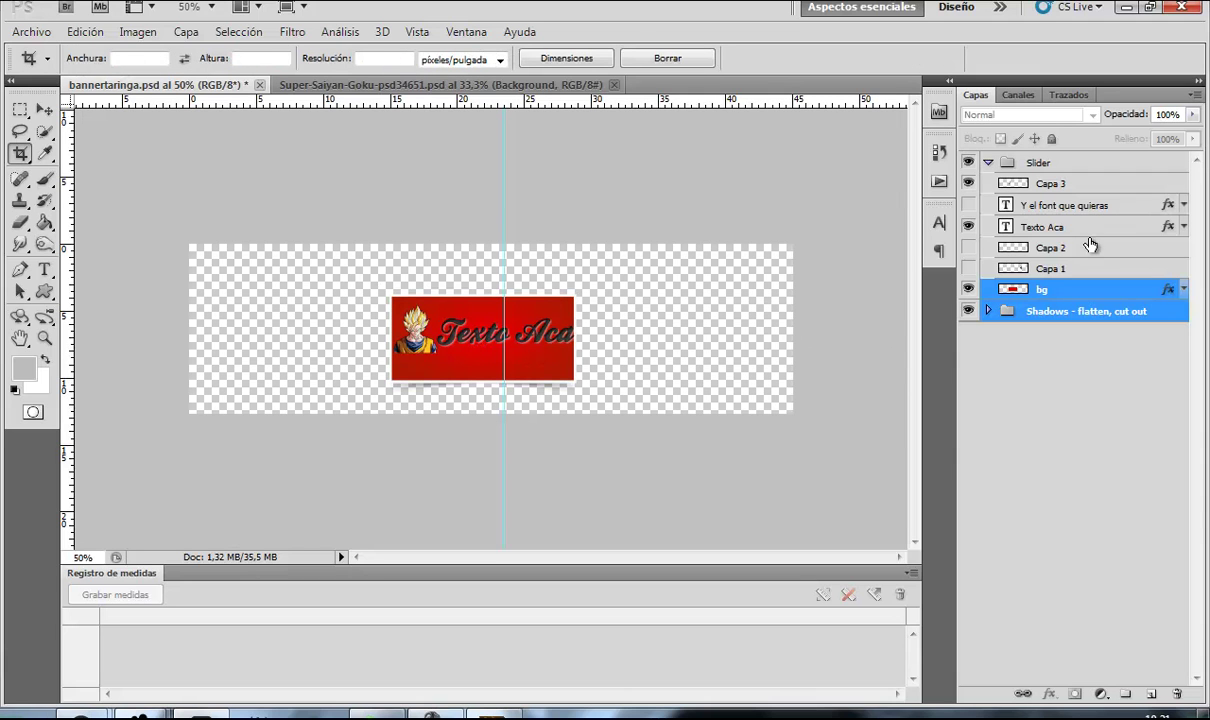
- Enlarge Goku's Capa 3 to about 155% to fill the banner's left end
left_click(1025, 183)
key("ctrl+t")
left_click_drag(425, 352, 461, 376)
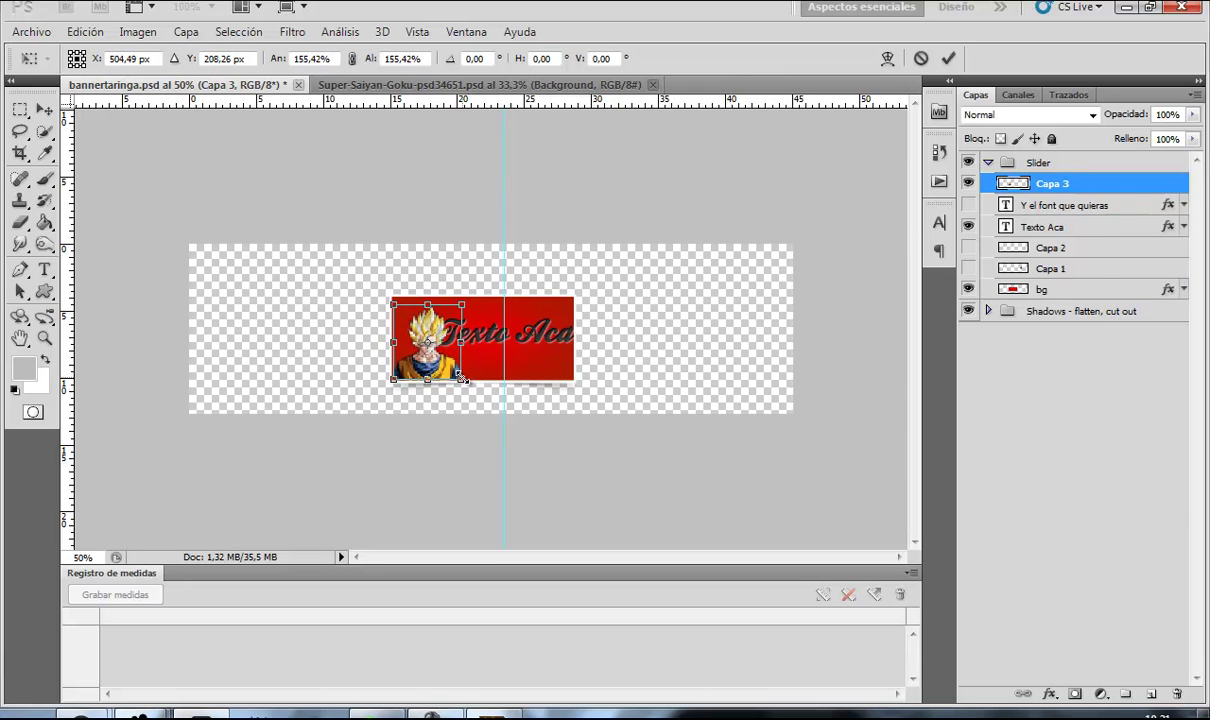
key("Return")
key("c")
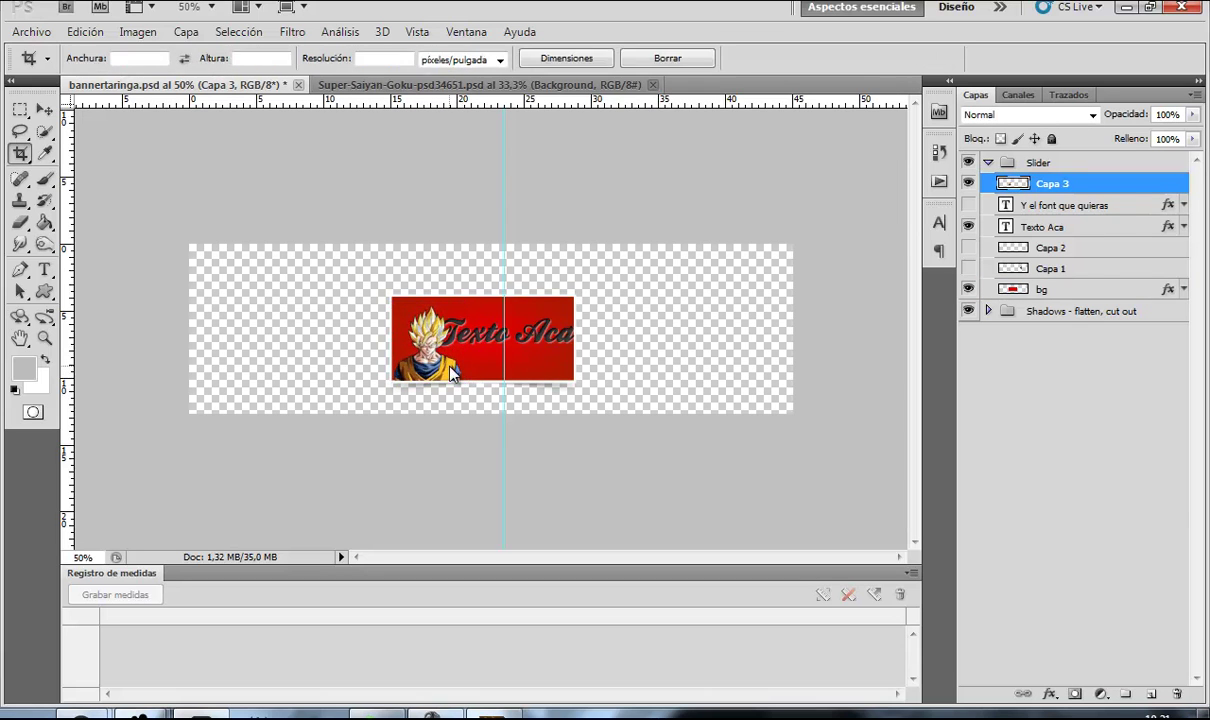
- Set the 'Texto Aca' text size to 48 pt in the Character panel
double_click(1008, 227)
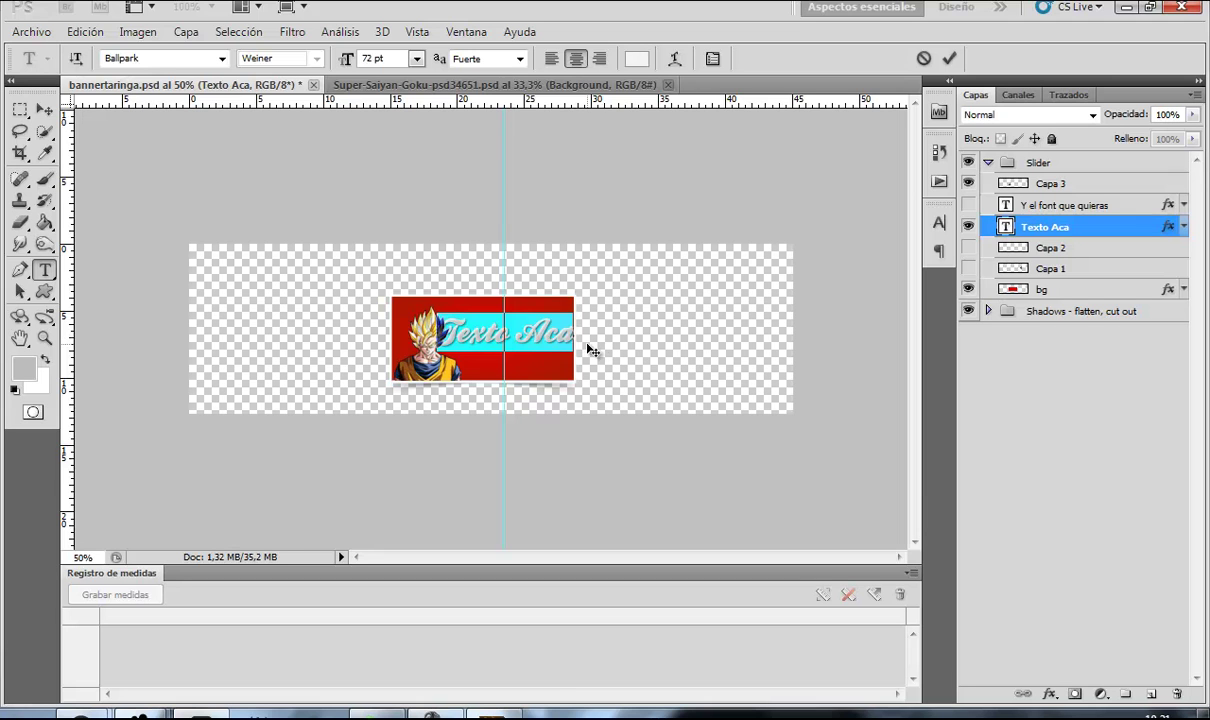
left_click(939, 230)
left_click(741, 267)
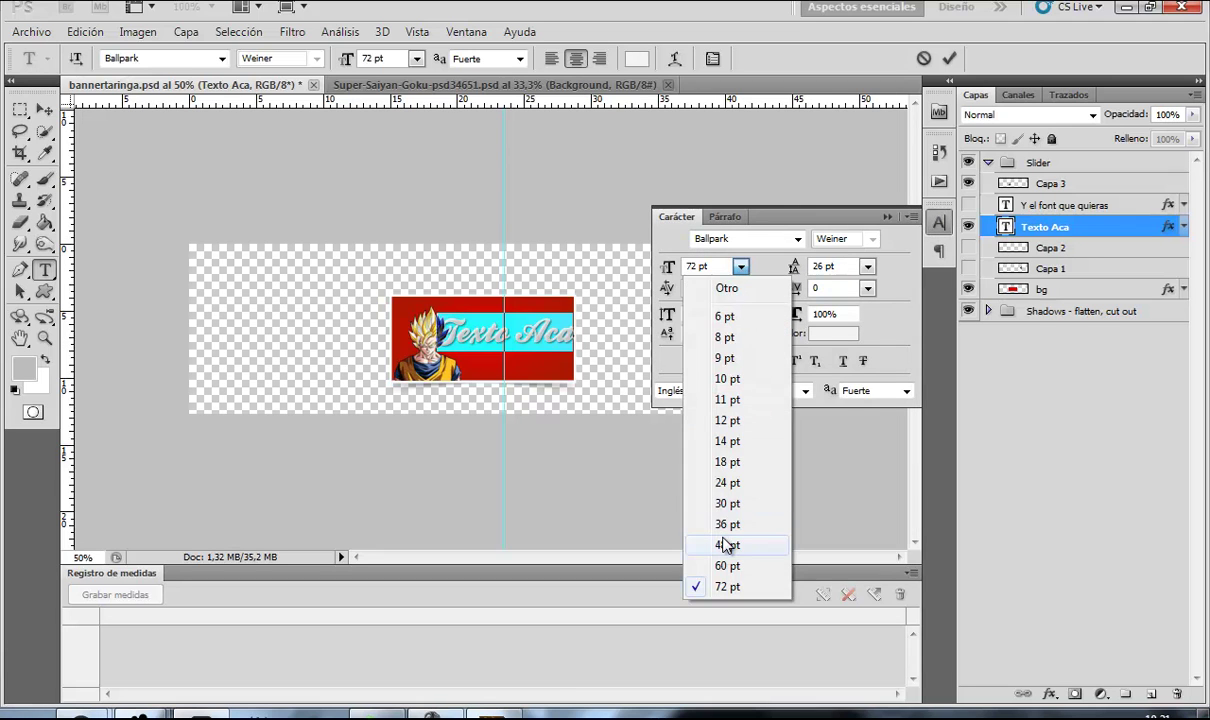
left_click(688, 524)
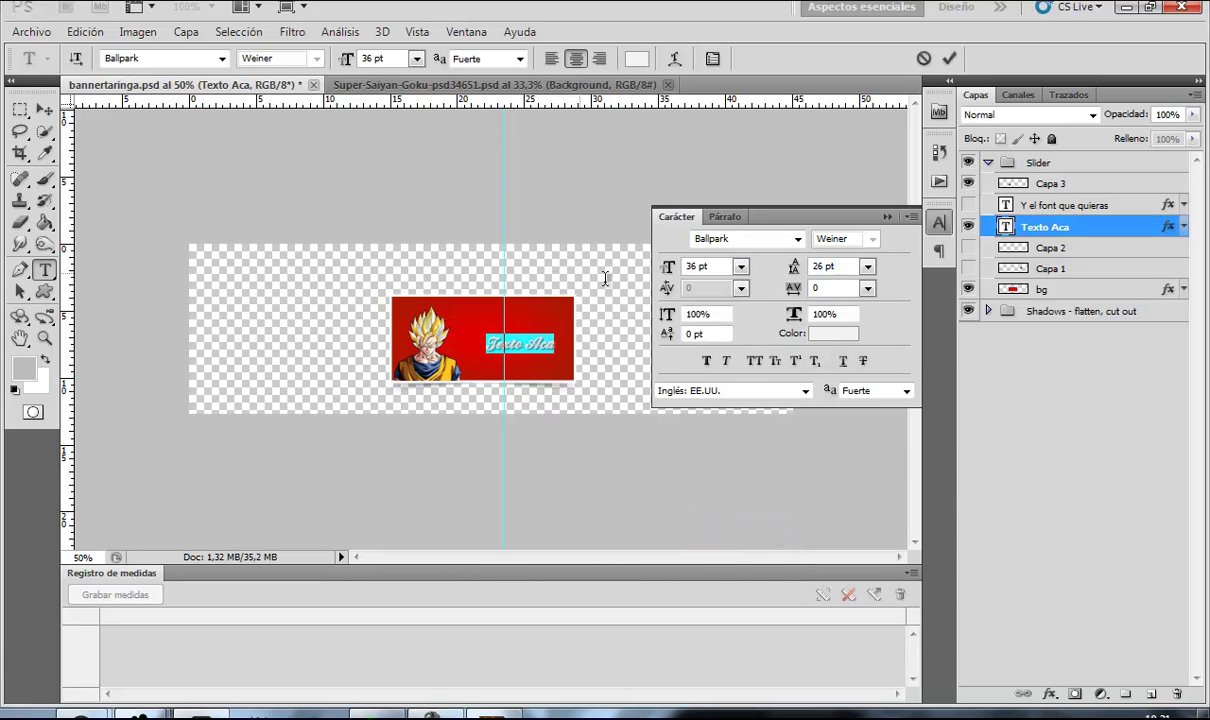
left_click(741, 267)
left_click(733, 546)
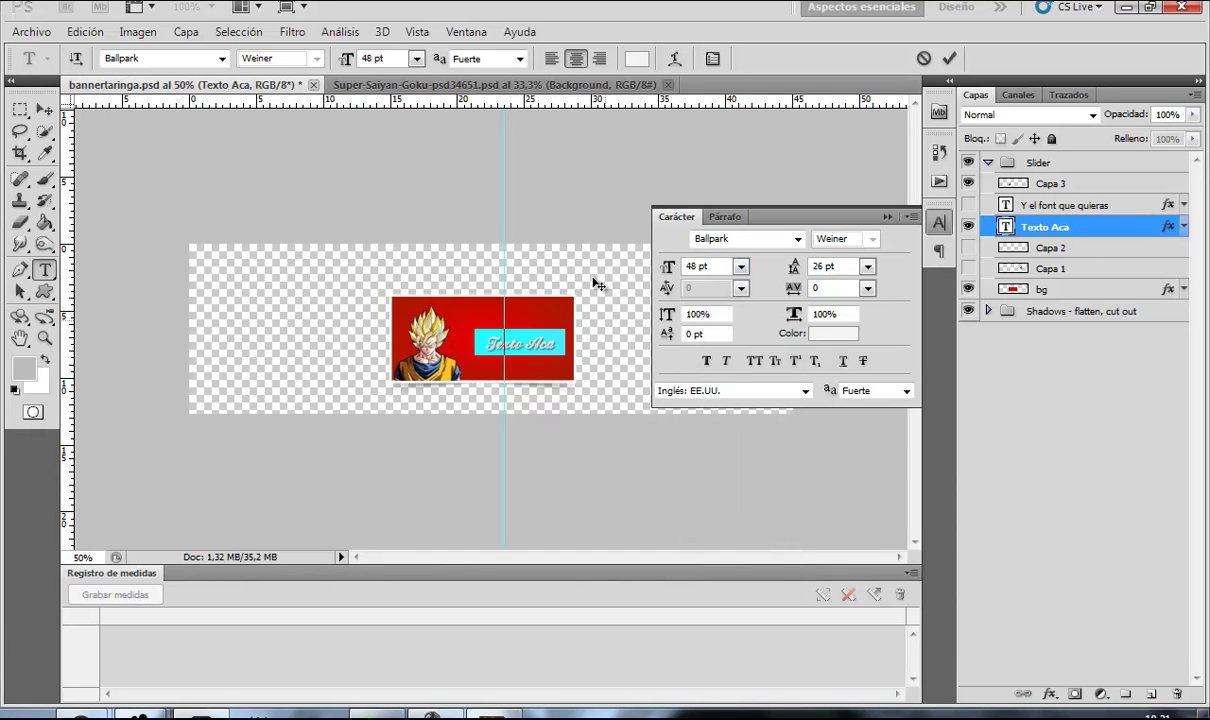
left_click(20, 110)
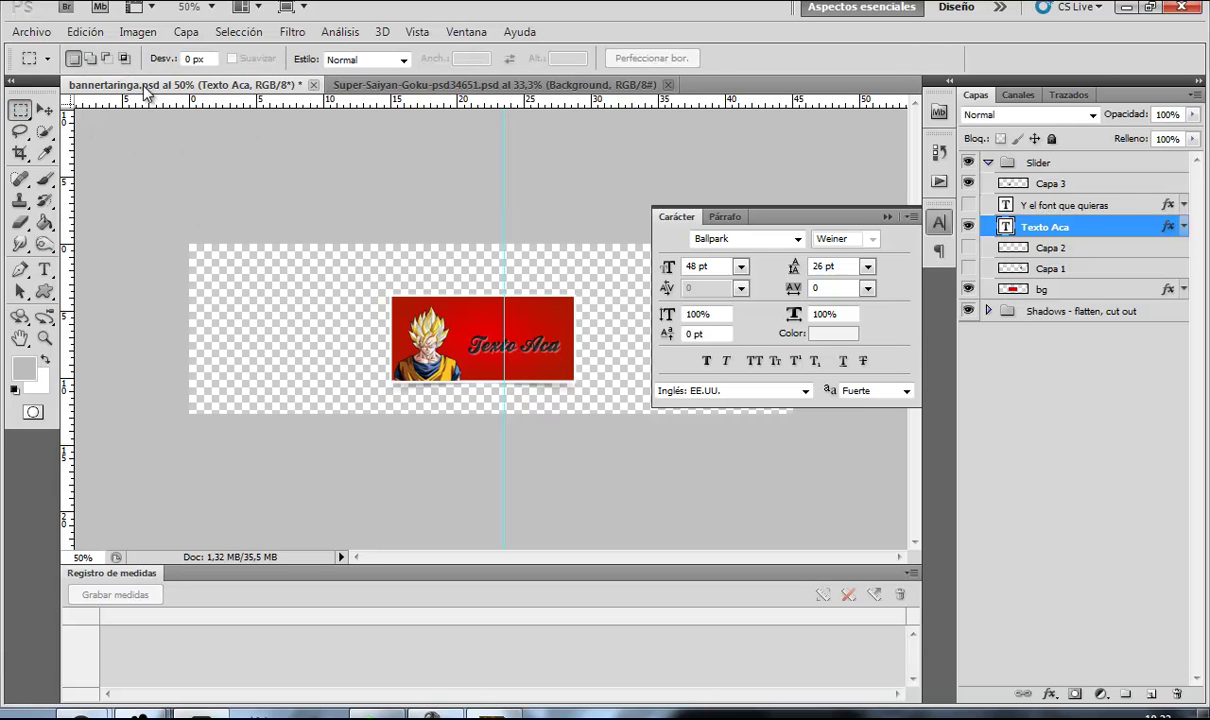
- Crop the canvas tightly around the red Goku banner
left_click(22, 153)
left_click_drag(345, 266, 601, 395)
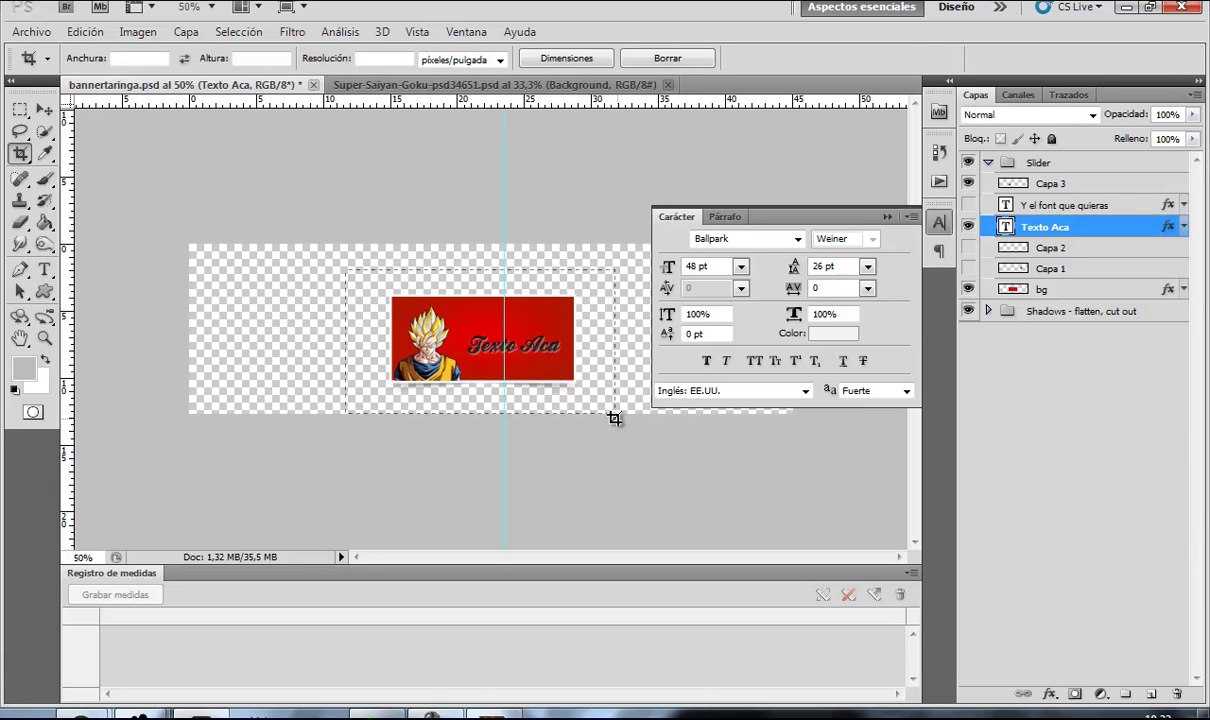
left_click_drag(346, 270, 378, 286)
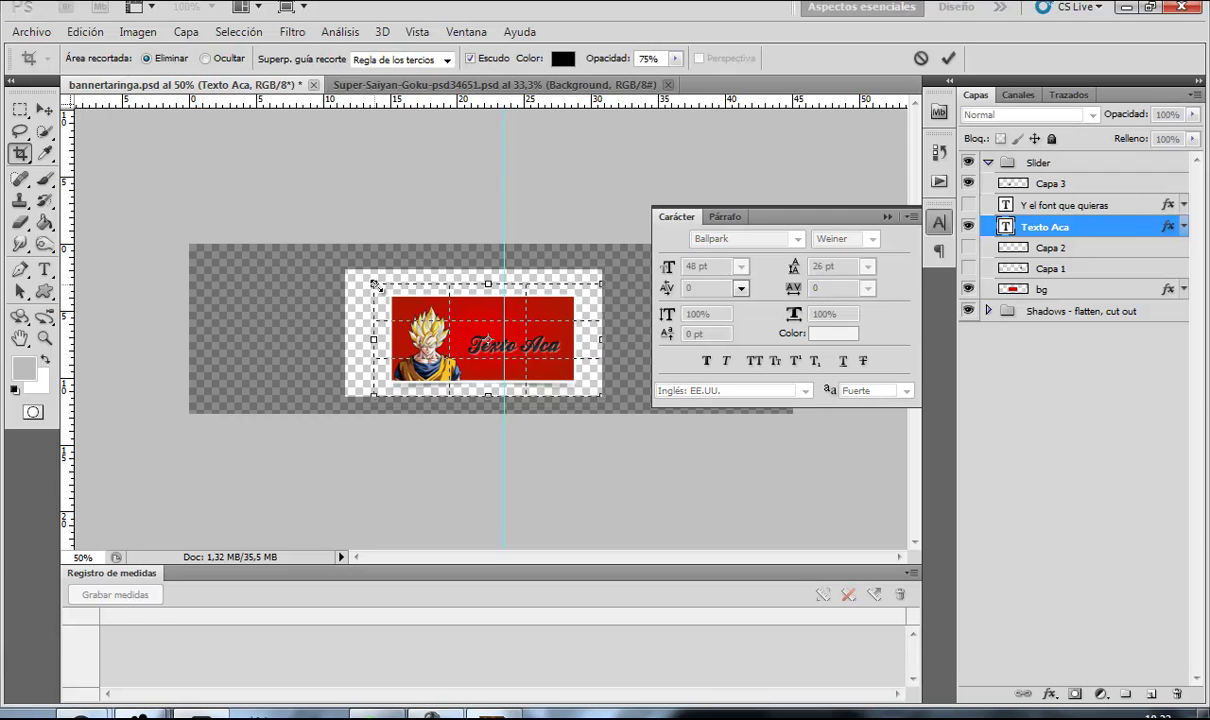
double_click(475, 320)
- Save the banner as non-interlaced PNG 'bannertaringa.png', then minimize Photoshop to the desktop
left_click(31, 32)
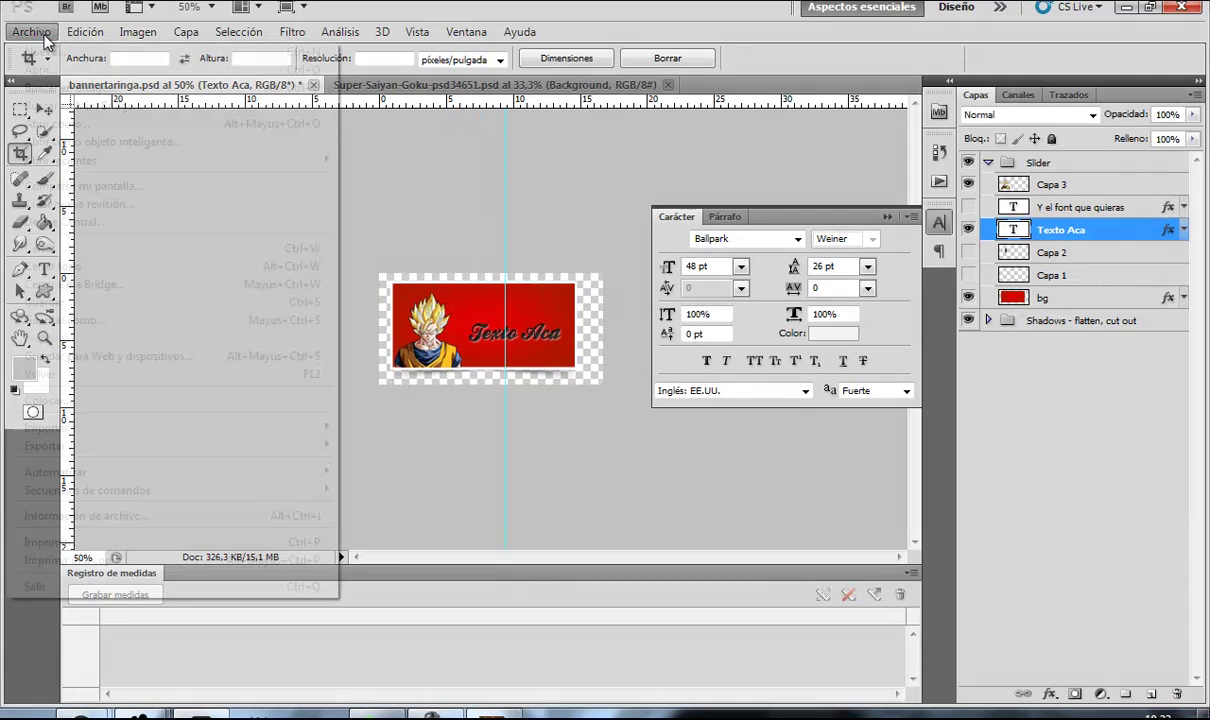
left_click(45, 318)
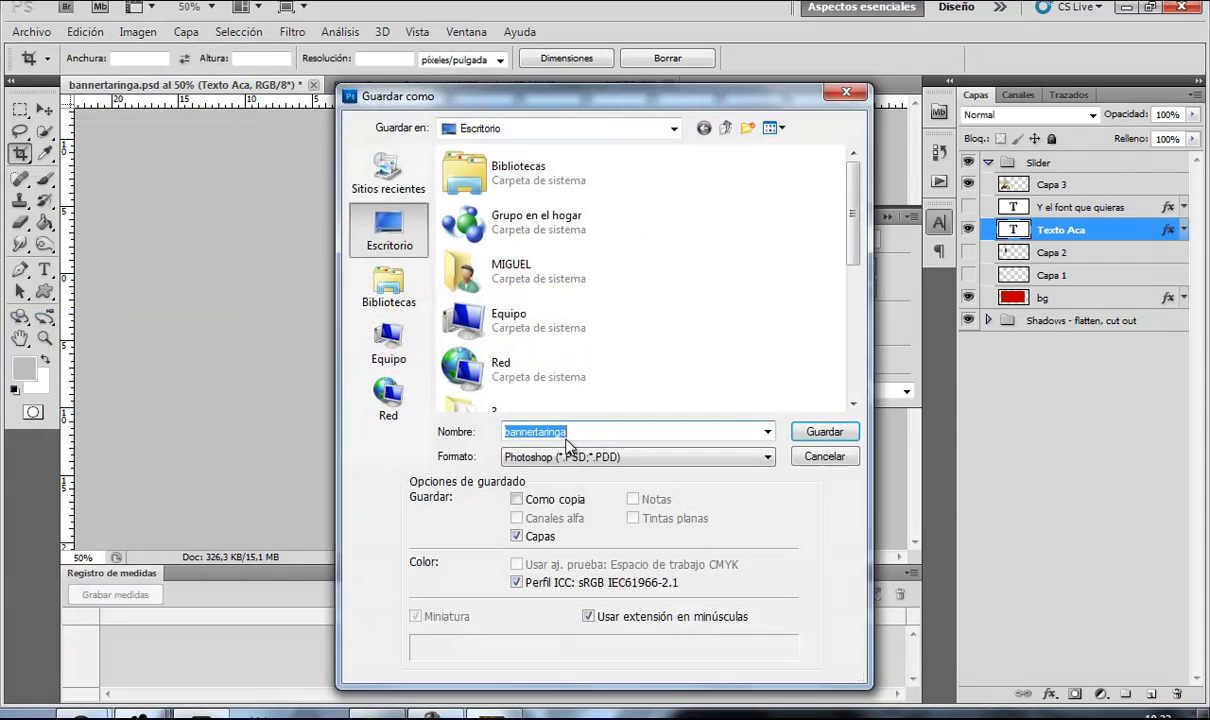
left_click(600, 456)
left_click(540, 658)
double_click(589, 431)
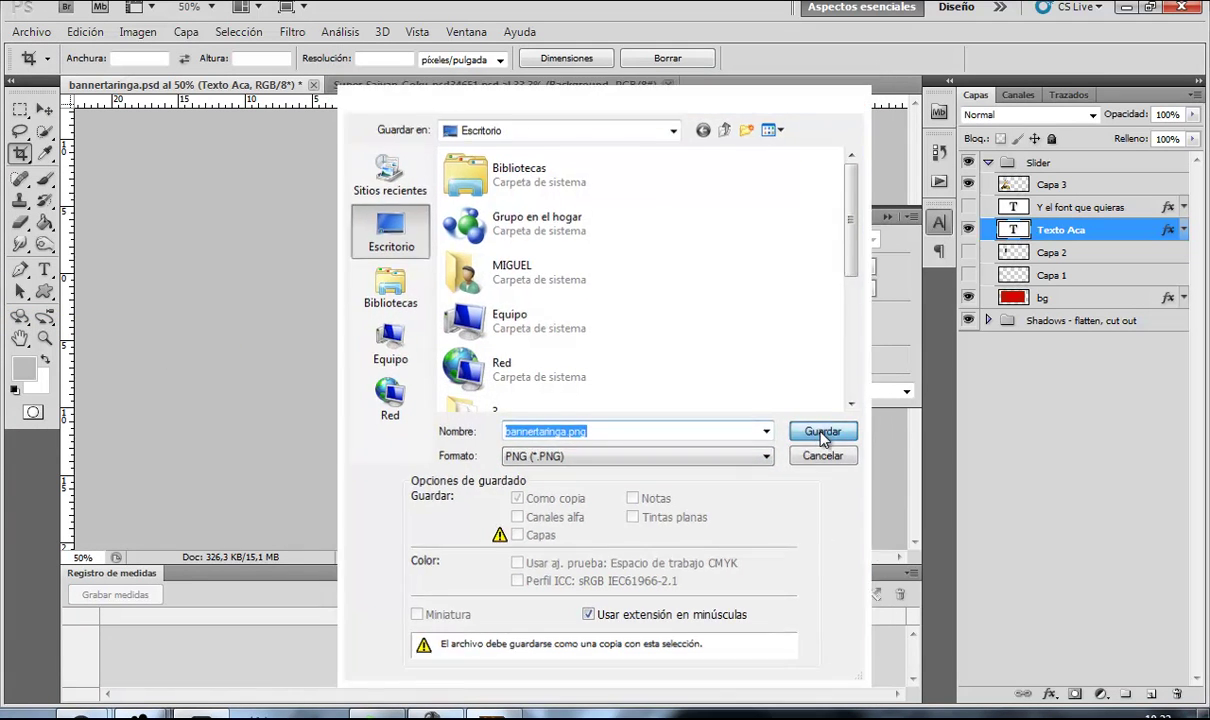
left_click(815, 432)
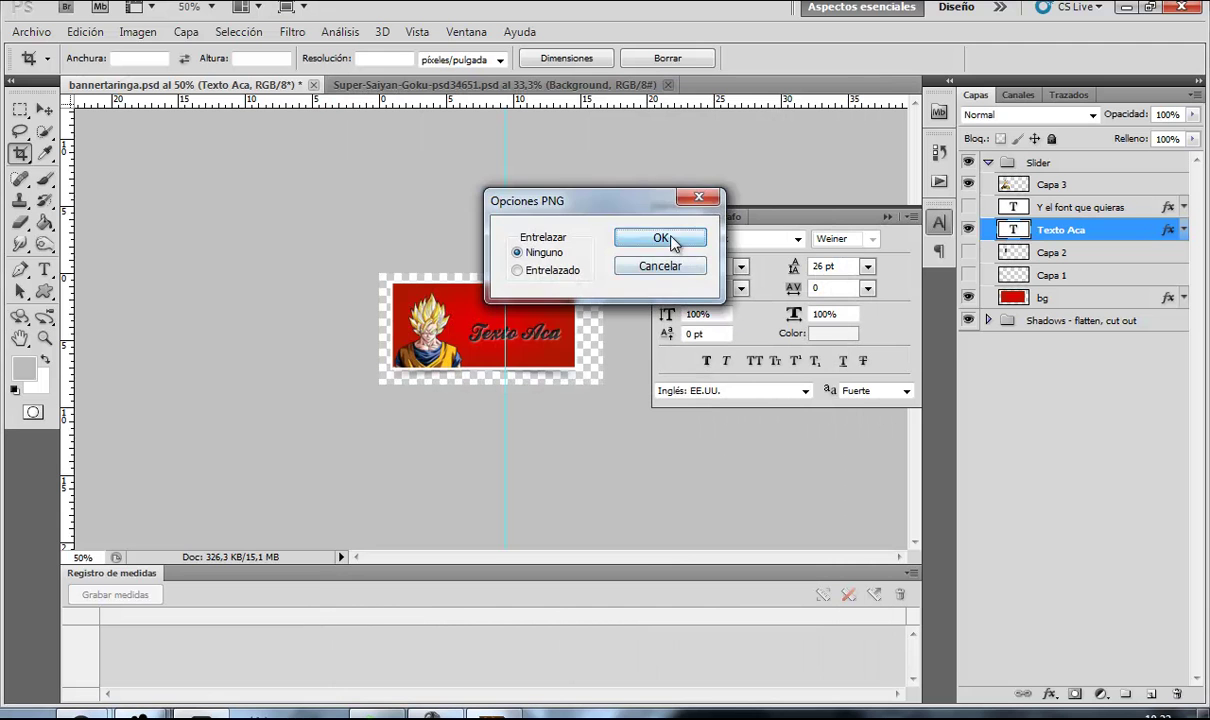
left_click(665, 240)
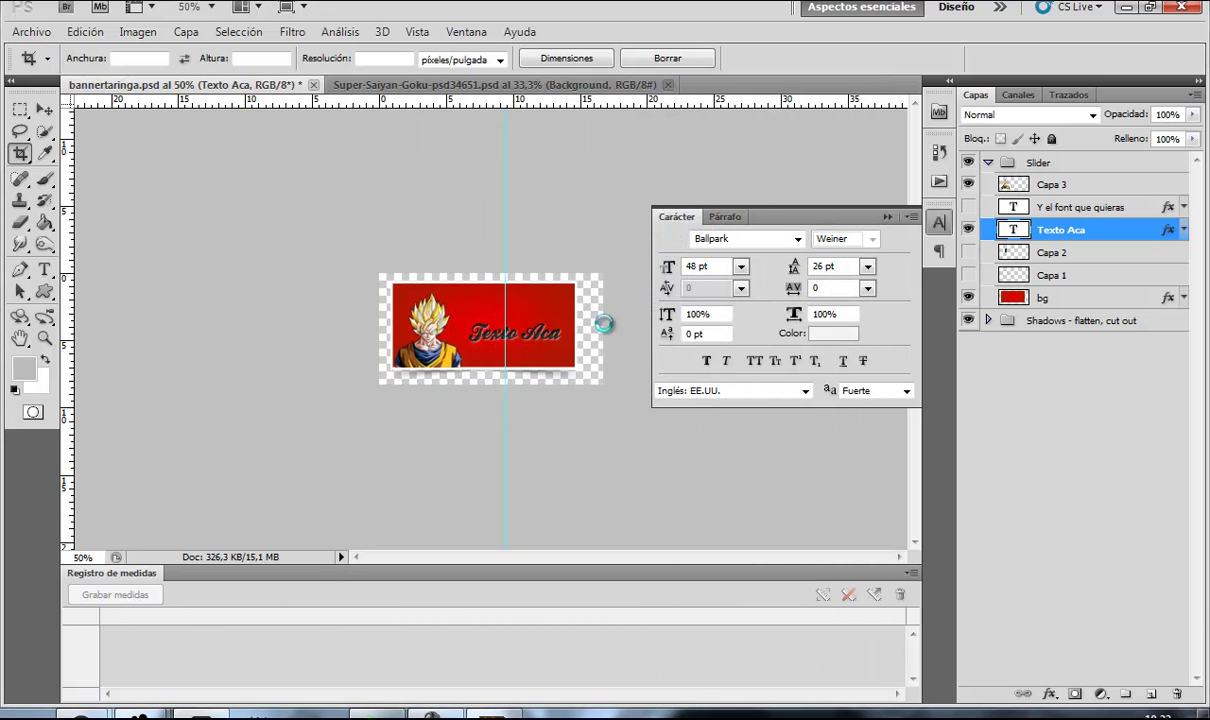
key("super+d")
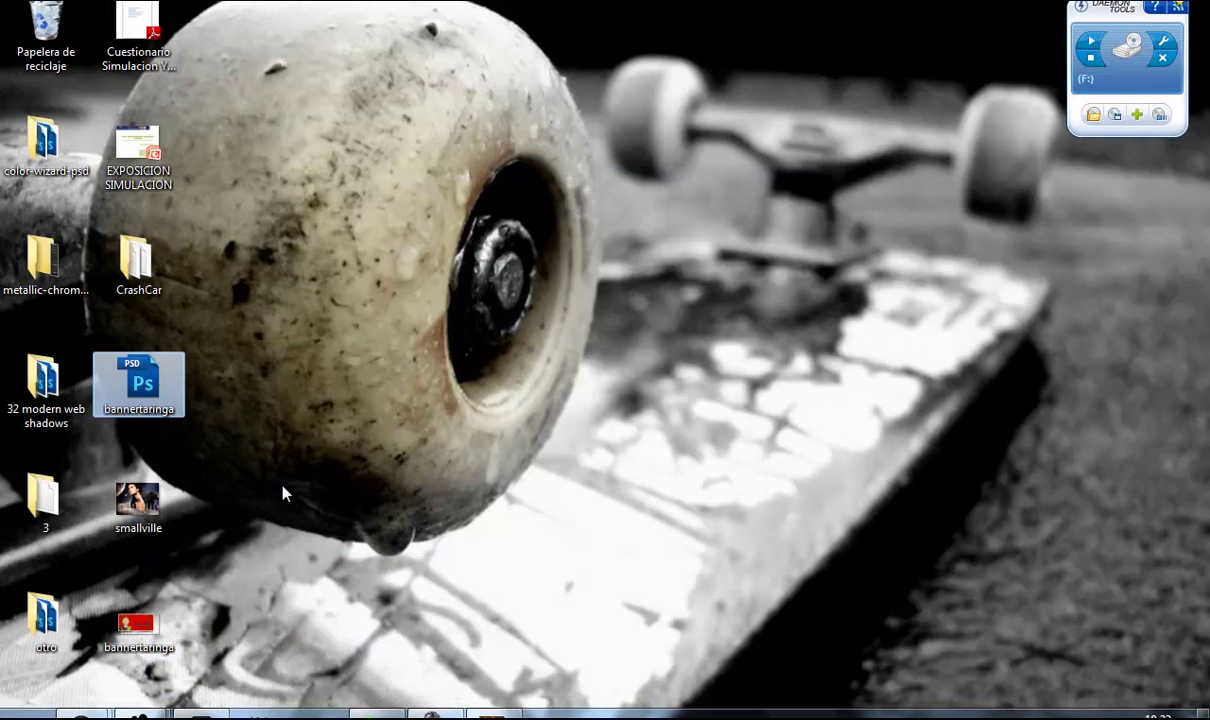
left_click(157, 636)
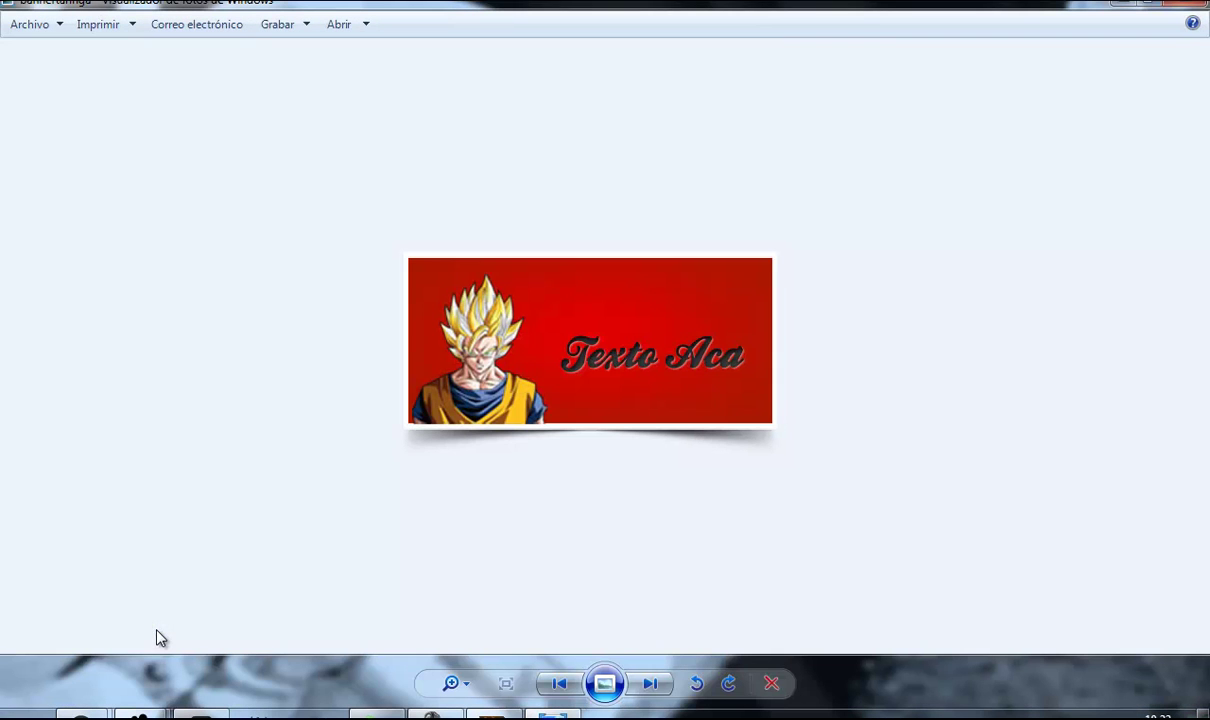
left_click(1184, 6)
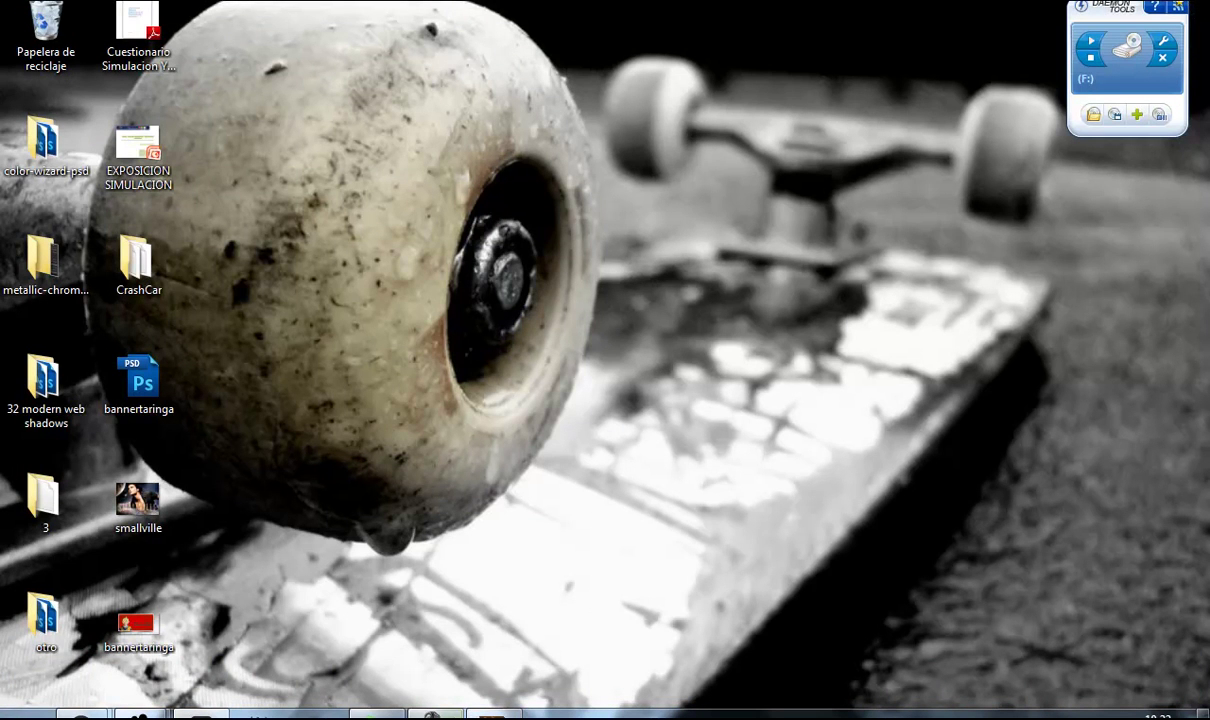